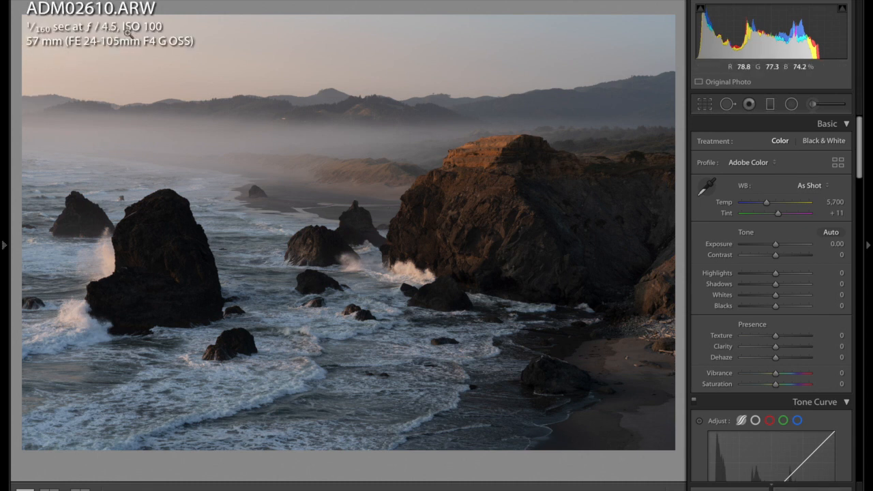
Hide the photo info overlay and raise the photo's overall Shadows to +50
key(i)
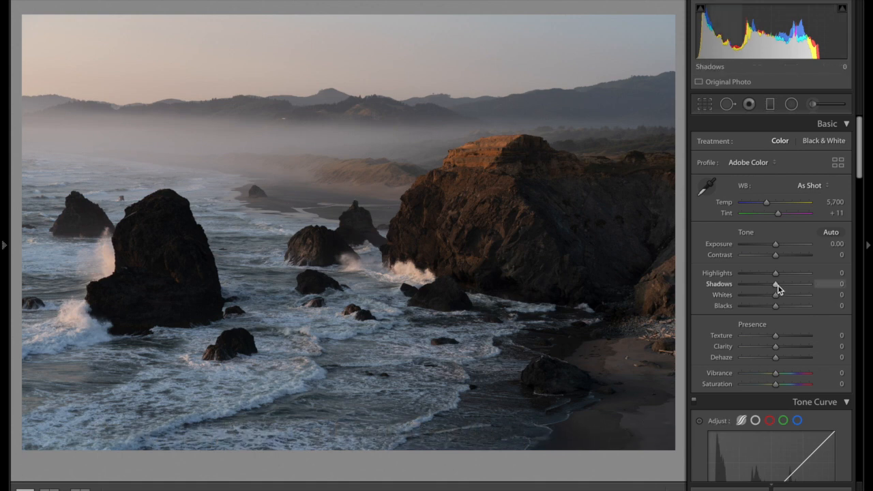
drag(778, 285, 793, 289)
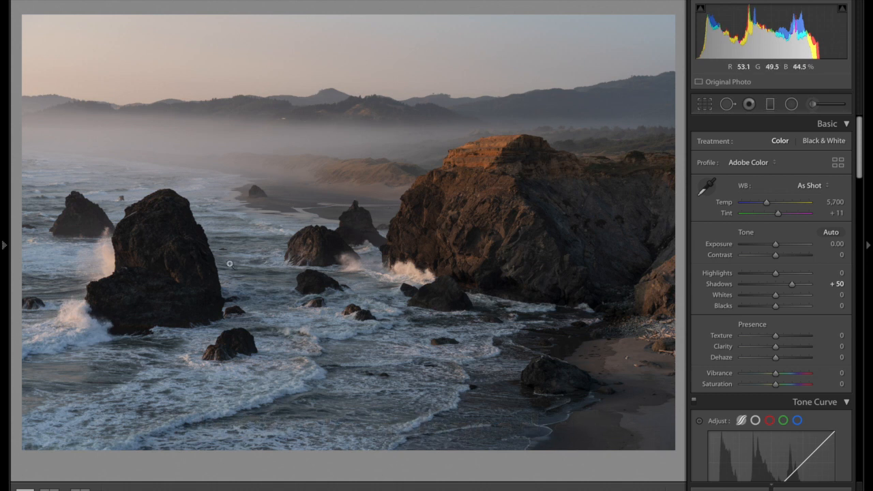
Add a graduated filter fading down over the mountains and fog, with Highlights at -53 and Contrast at 44
key(m)
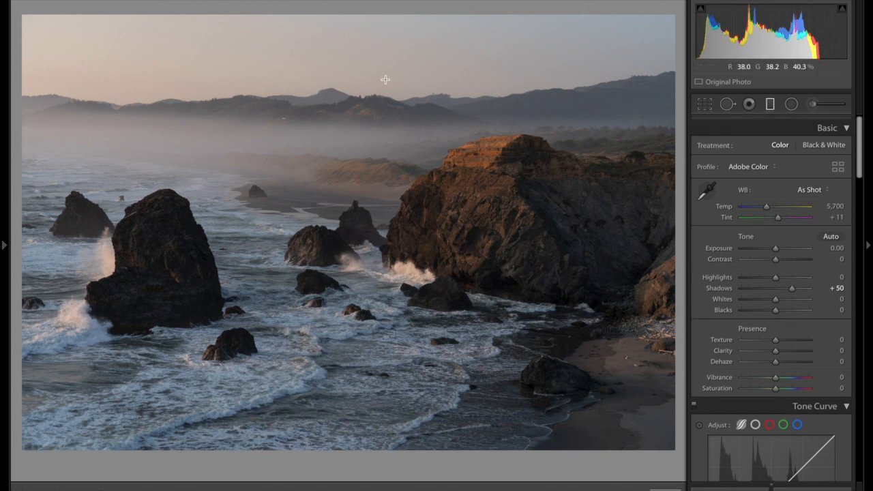
drag(350, 96, 352, 150)
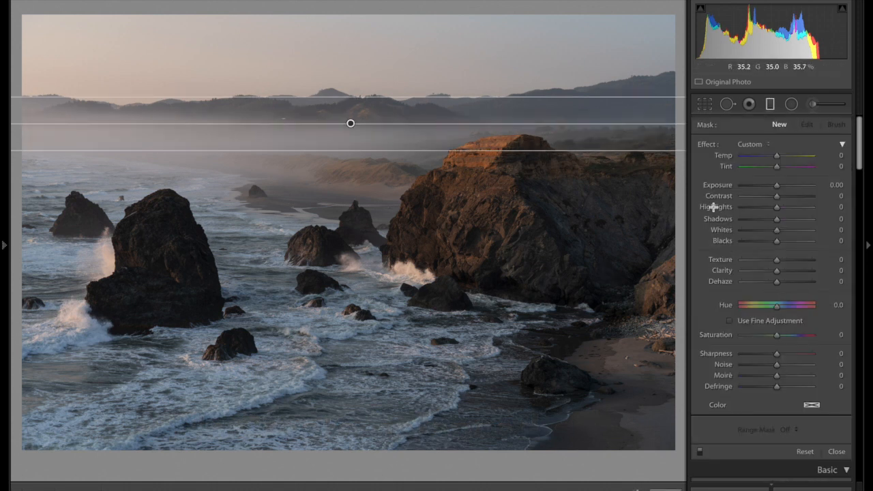
drag(762, 211, 793, 199)
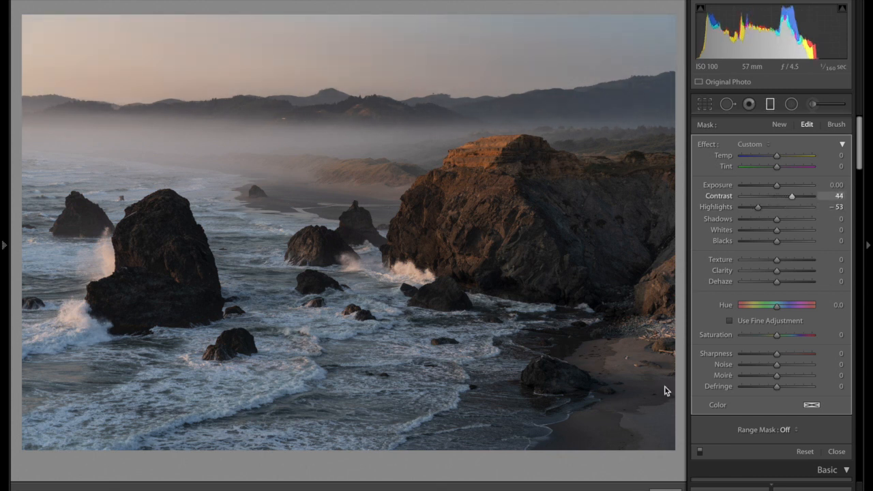
key(m)
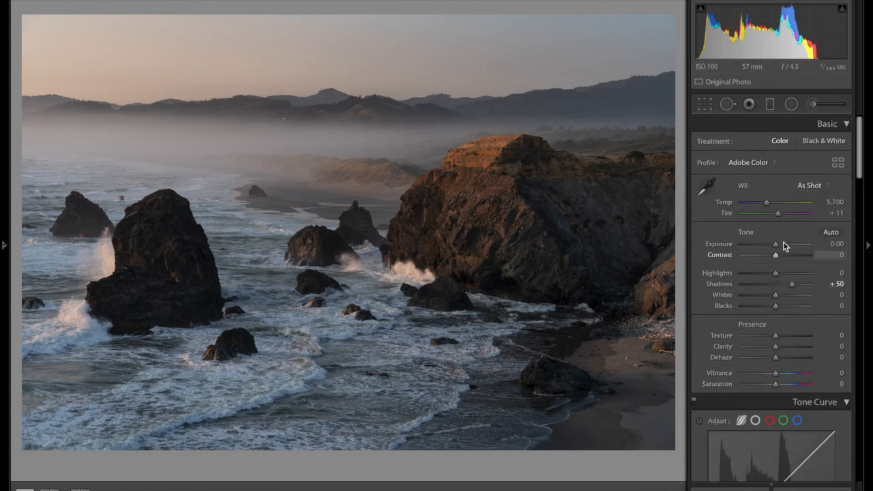
Set the white and black points automatically, then fine-tune Whites to +55 and Blacks to -1
scroll(774, 352, down, 1)
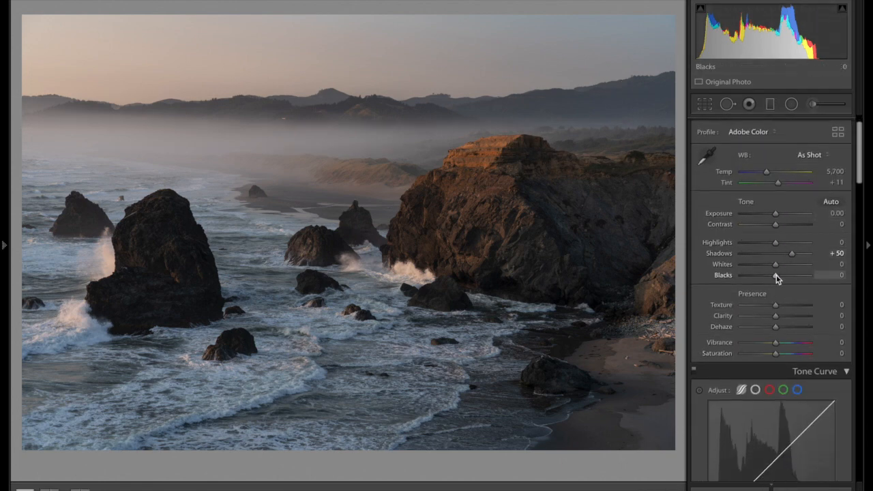
shift+double_click(724, 265)
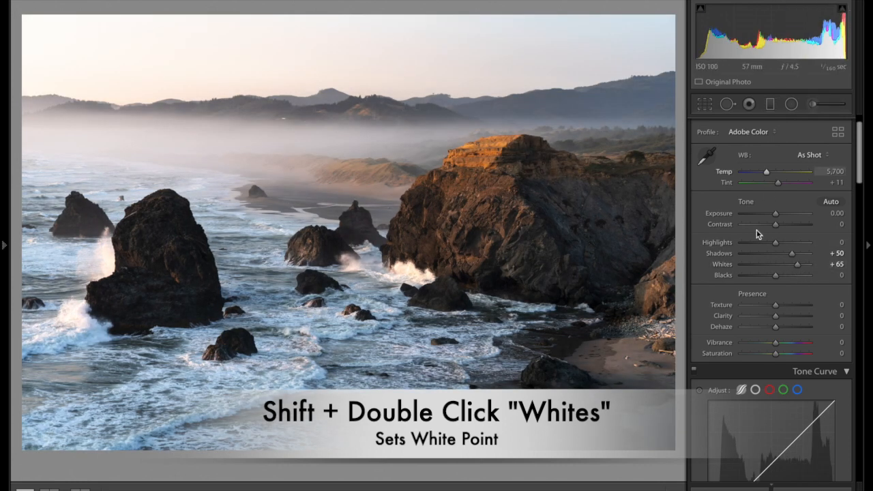
drag(797, 265, 793, 265)
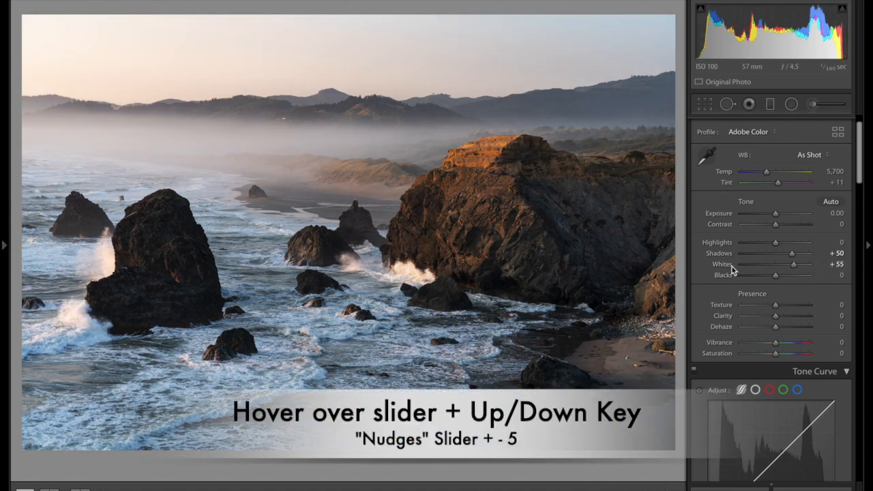
key(Down)
key(Up)
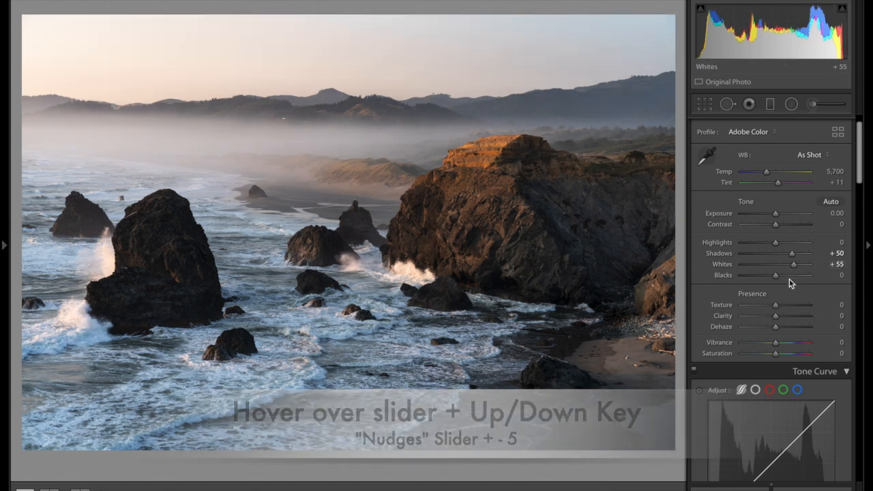
shift+double_click(726, 275)
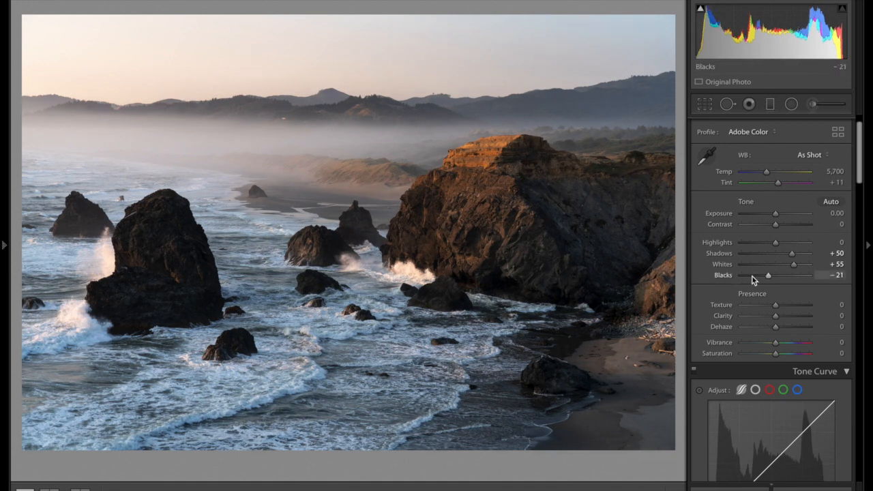
drag(767, 276, 768, 279)
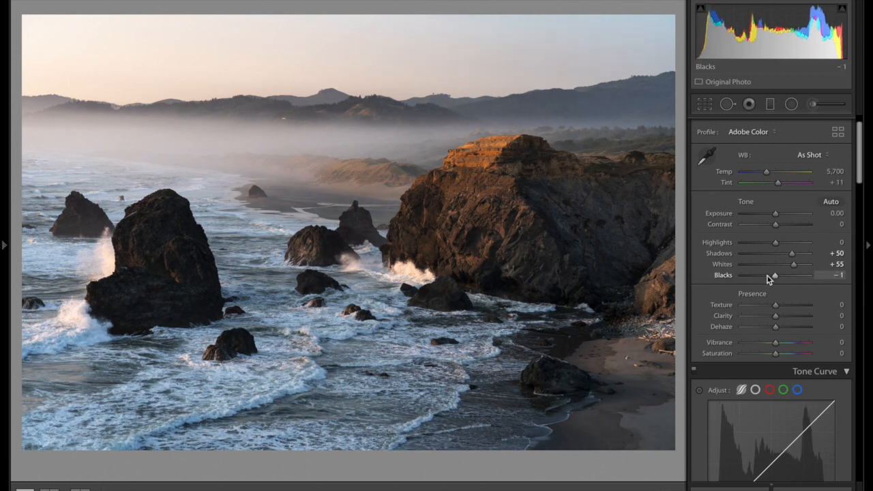
Raise the tone curve's Lights to +30 and lower the basic Highlights to -40
scroll(769, 278, down, 4)
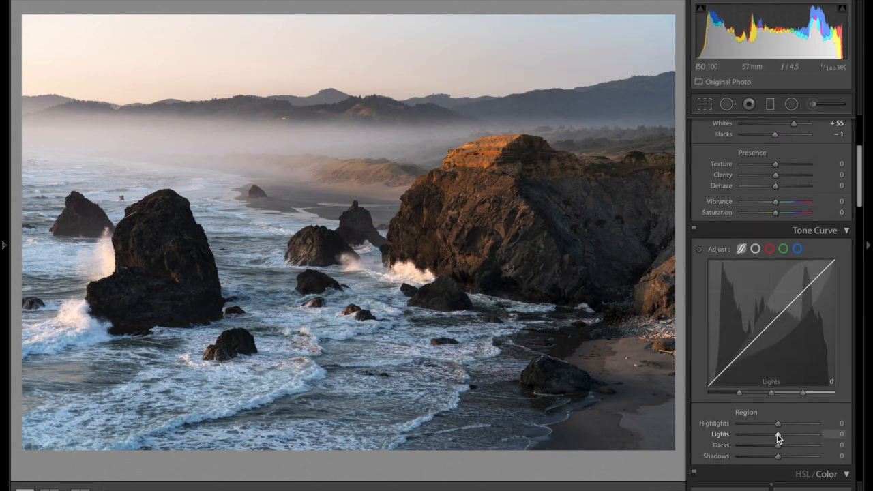
drag(777, 434, 784, 434)
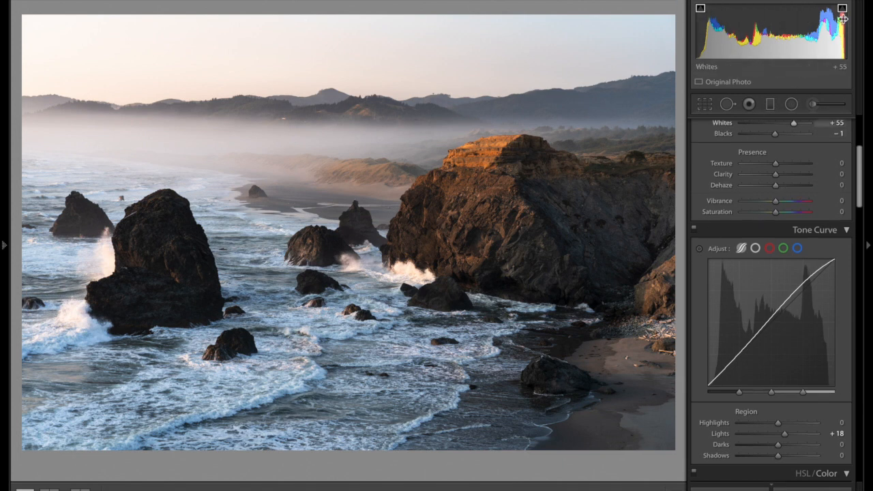
mouse_move(783, 434)
mouse_down()
mouse_move(803, 439)
mouse_move(786, 442)
mouse_up()
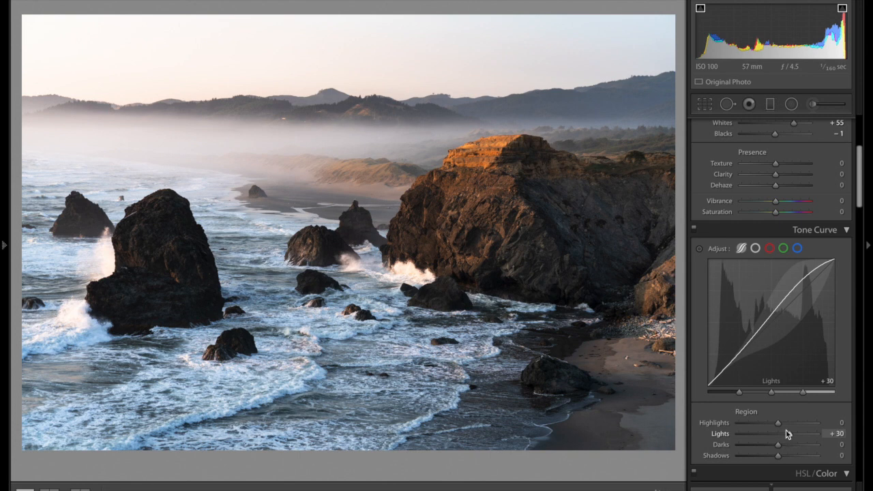
scroll(787, 191, up, 3)
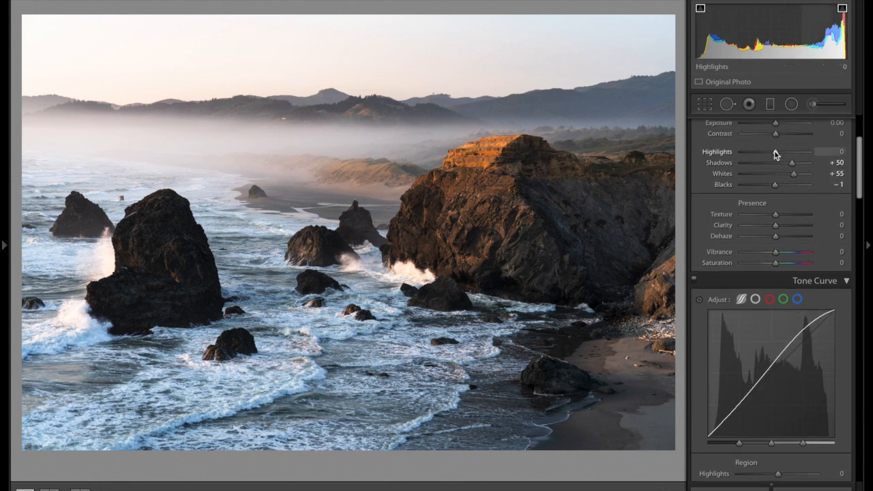
drag(774, 152, 761, 161)
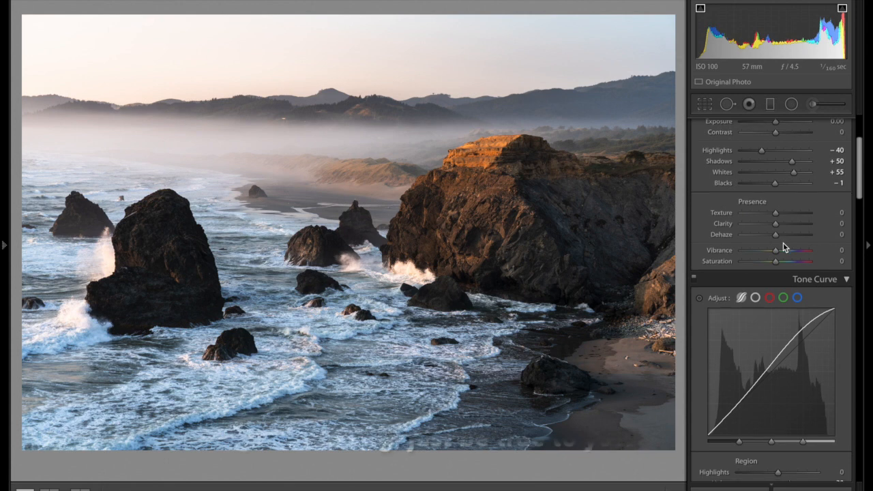
Add a second graduated filter from the sky down past the fog and set its Exposure to -0.51
scroll(783, 247, down, 2)
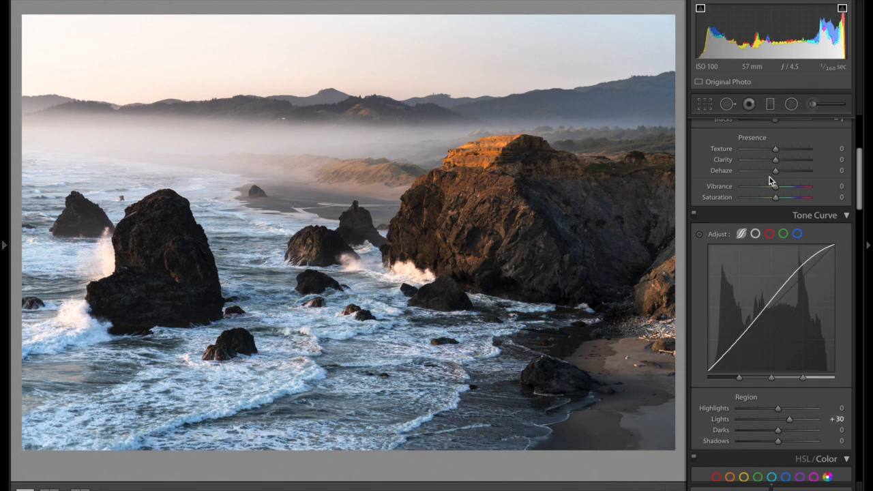
scroll(769, 177, up, 1)
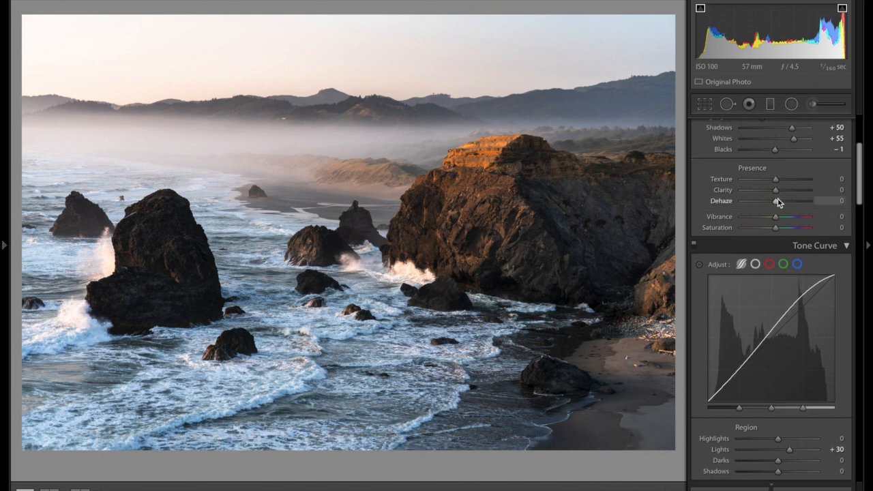
click(769, 105)
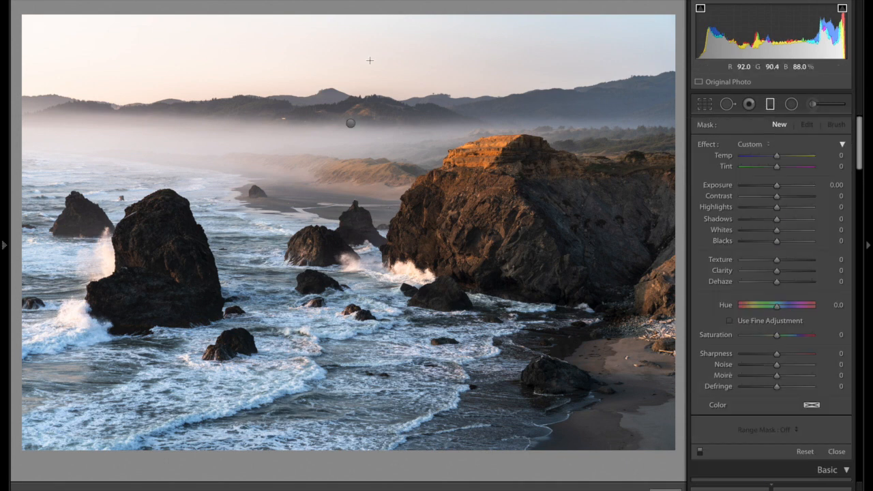
drag(364, 167, 364, 176)
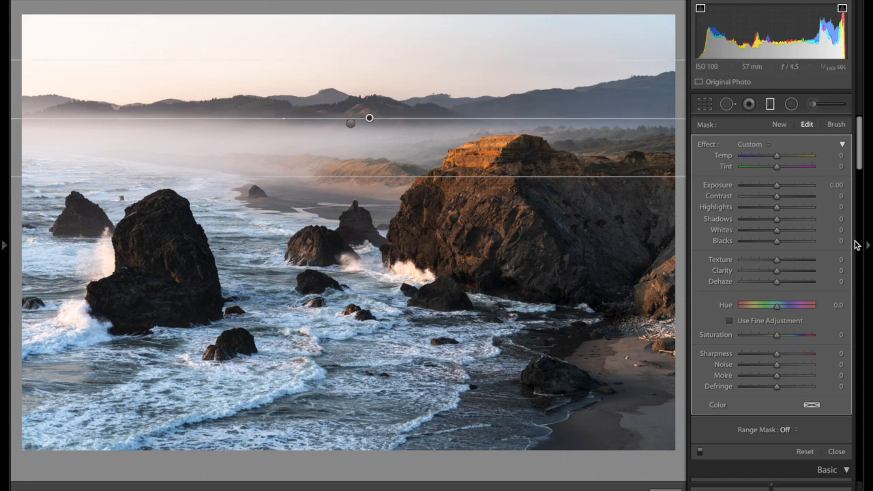
drag(774, 186, 771, 186)
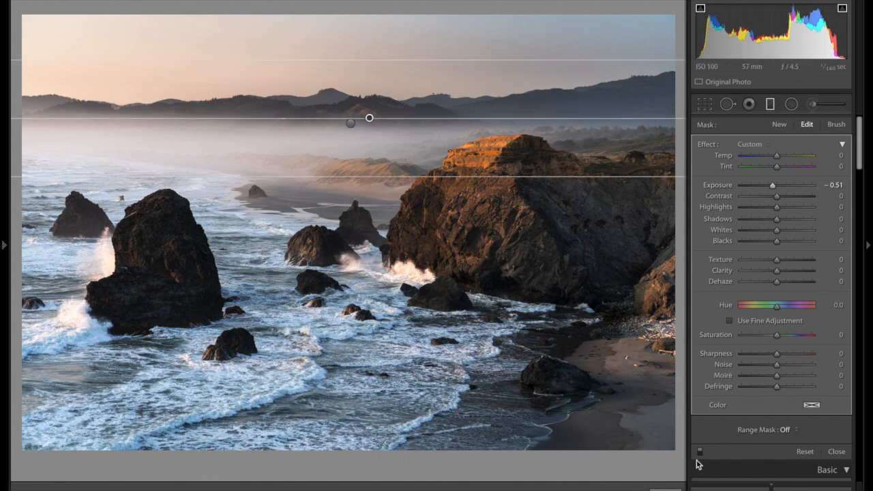
key(m)
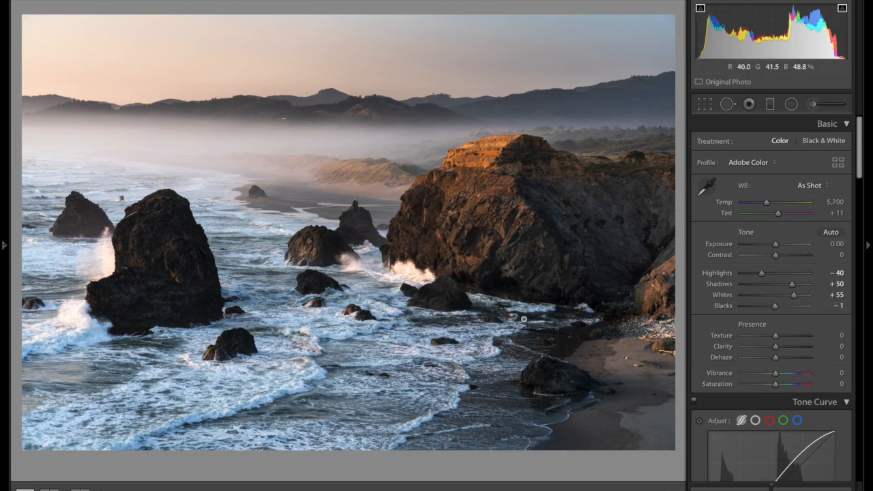
Inspect the wave splash beside the large cliff and place a small radial filter over it with Highlights at -15
click(451, 301)
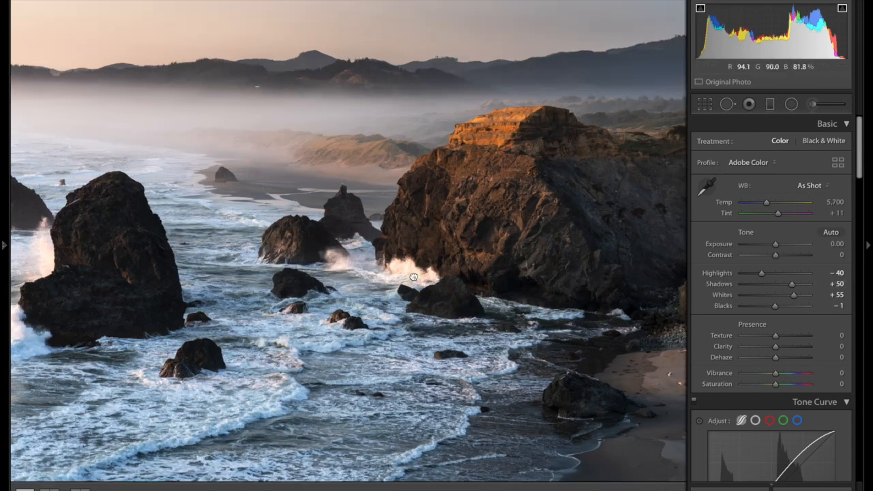
click(393, 261)
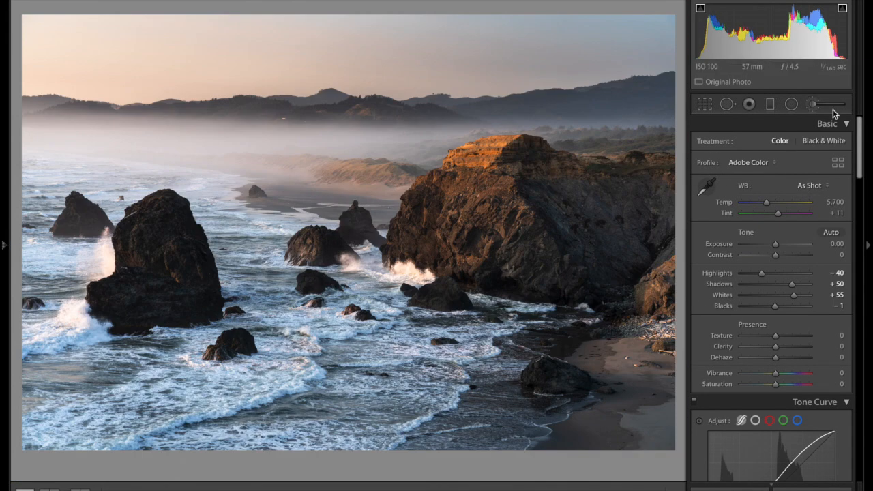
click(788, 104)
drag(408, 271, 439, 289)
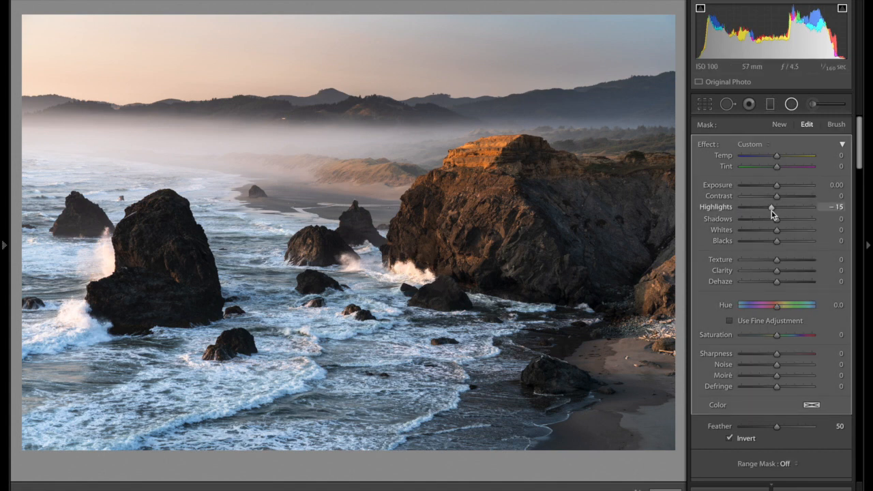
drag(769, 211, 771, 211)
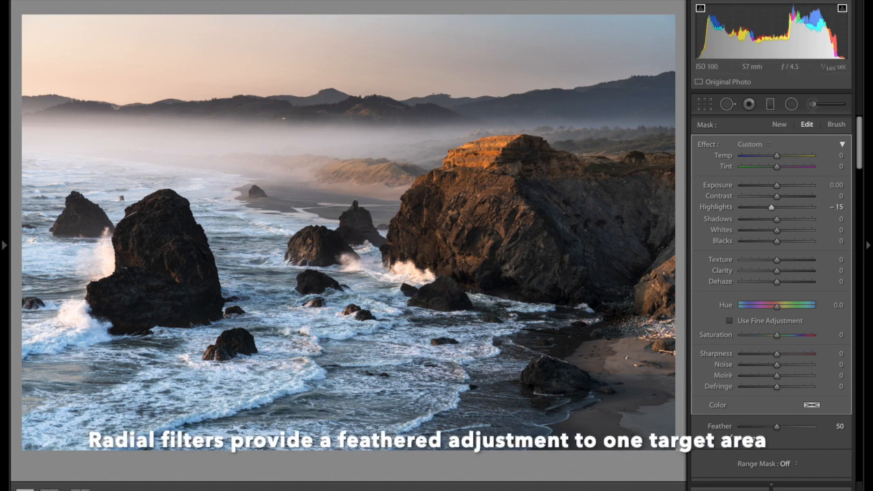
key(shift+m)
Set the tone curve's Highlights region to +15
scroll(764, 300, down, 5)
scroll(765, 313, down, 5)
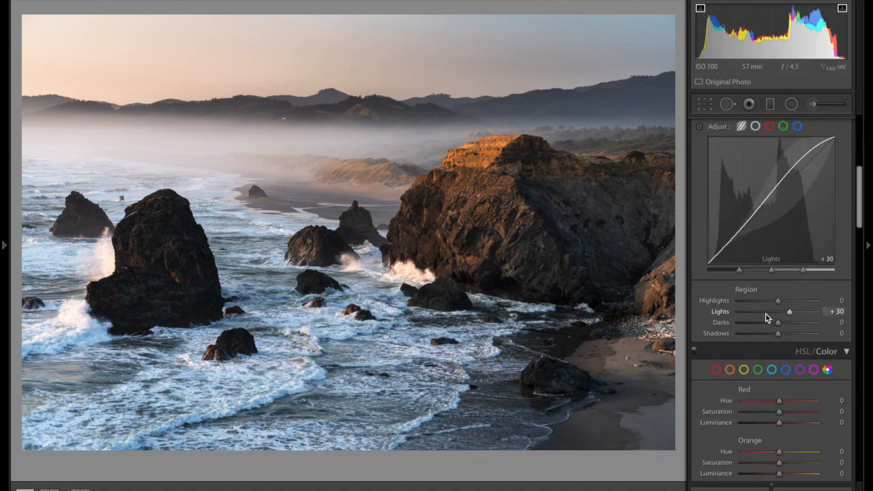
mouse_move(782, 253)
mouse_down()
mouse_move(794, 255)
mouse_move(769, 259)
mouse_move(785, 258)
mouse_up()
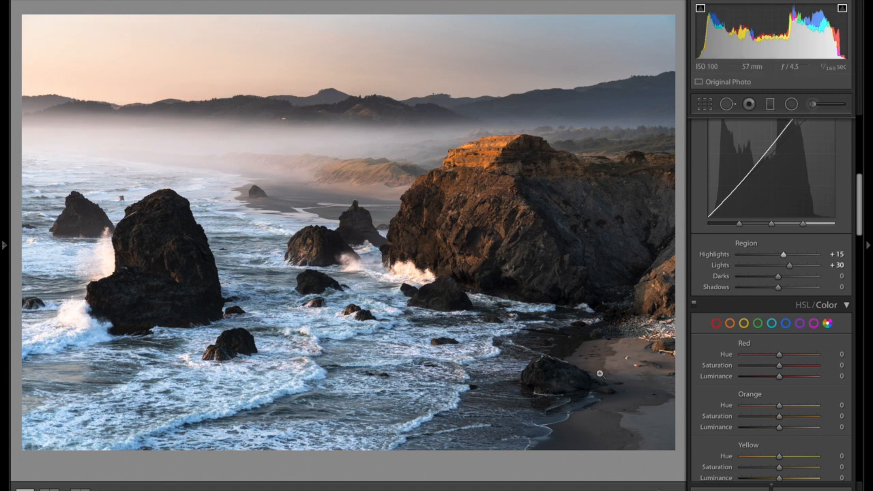
Raise the basic Shadows adjustment to +61
scroll(784, 150, up, 3)
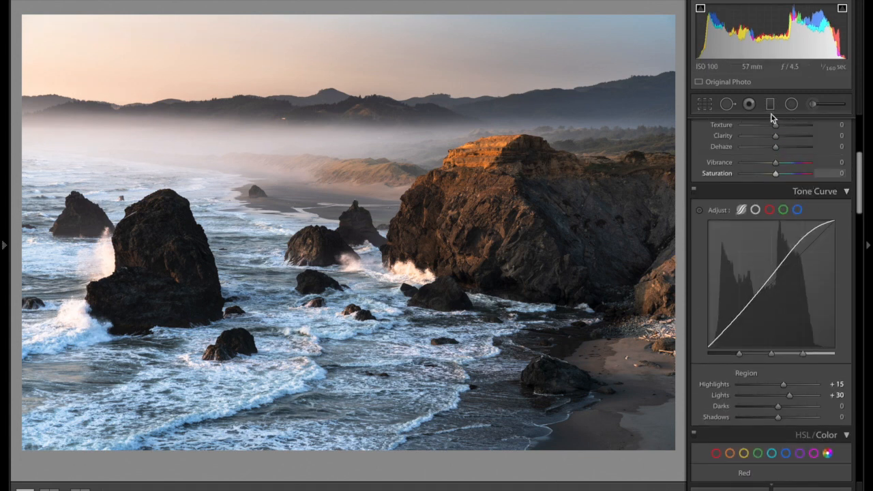
scroll(795, 323, up, 3)
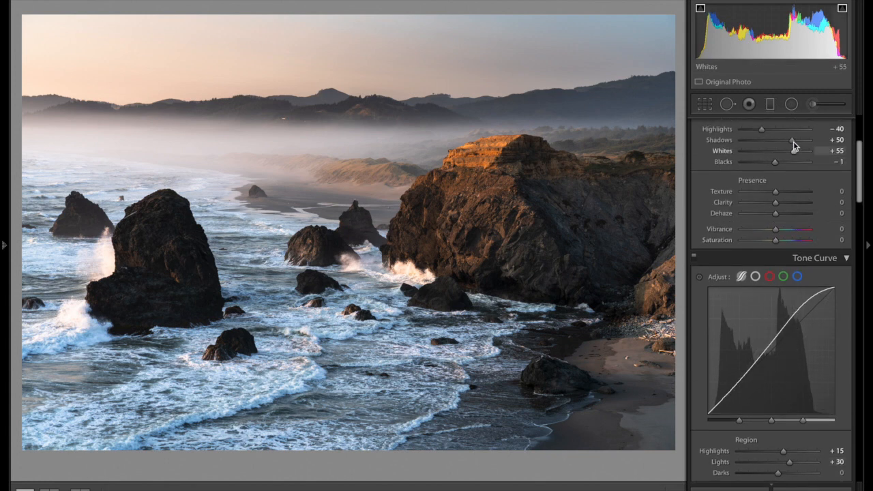
drag(796, 143, 797, 142)
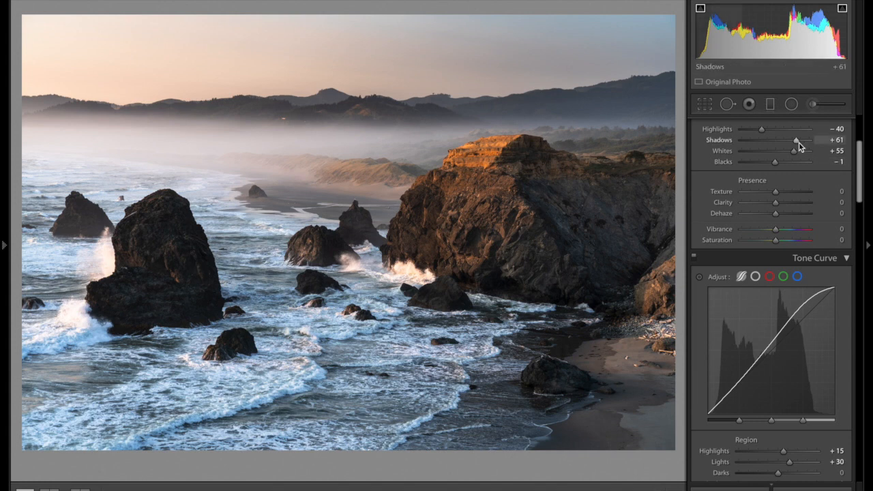
Add a large radial filter centred on the left sea stack, turn off Invert so it affects the outer sky, and set Exposure to -0.45
scroll(798, 245, down, 10)
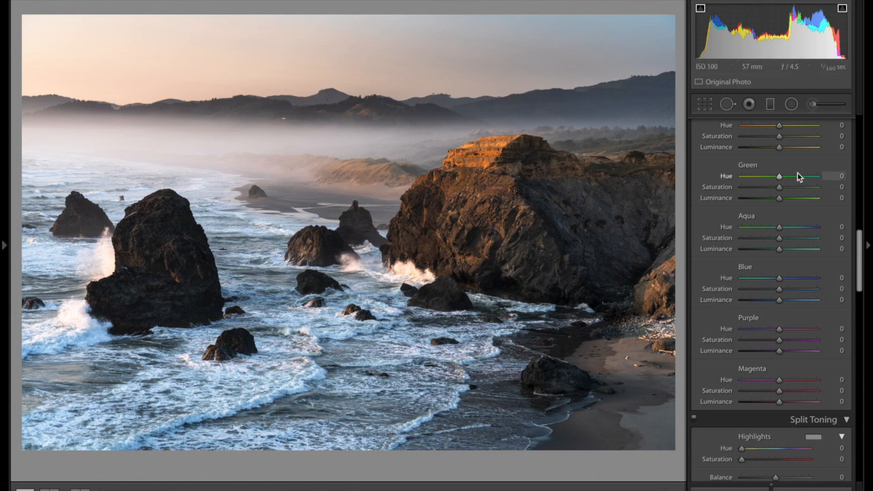
click(791, 103)
mouse_move(406, 270)
mouse_down()
mouse_move(656, 468)
mouse_move(872, 490)
mouse_up()
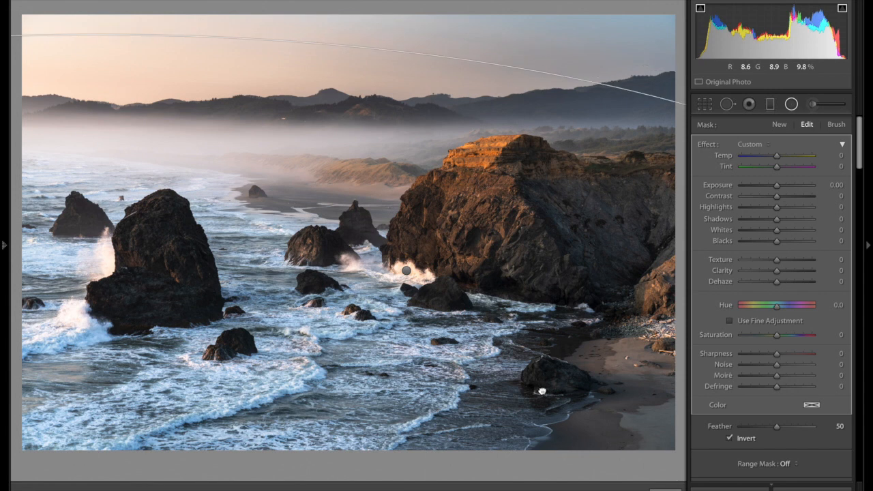
click(744, 440)
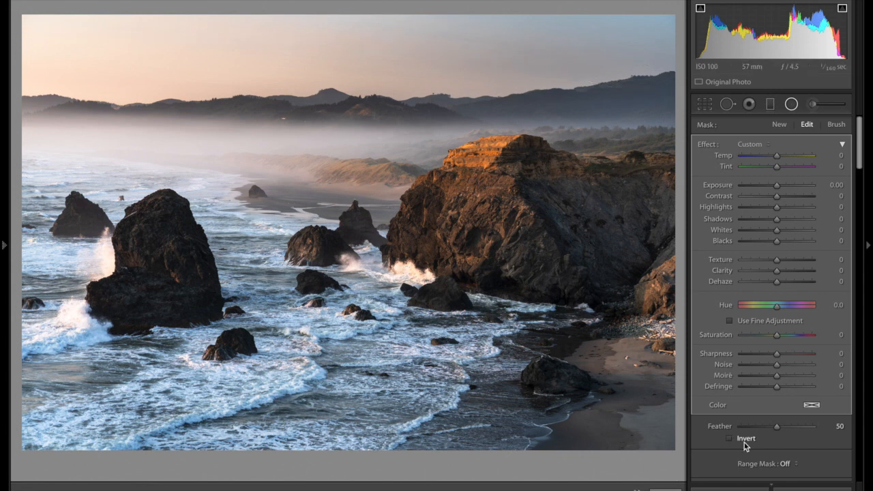
key(o)
key(o)
drag(778, 188, 774, 189)
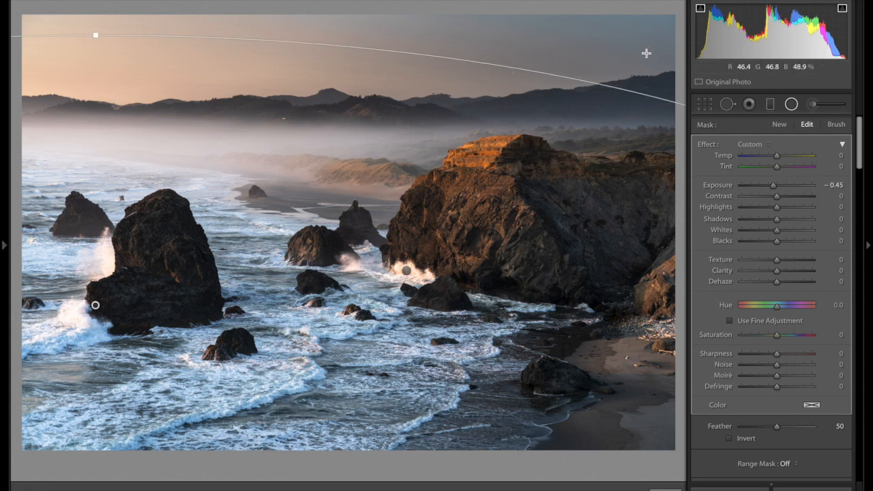
Shift the large radial filter's colour to Tint 28 and Temp 3, and finish editing it
mouse_move(780, 166)
mouse_down()
mouse_move(777, 156)
mouse_move(788, 167)
mouse_up()
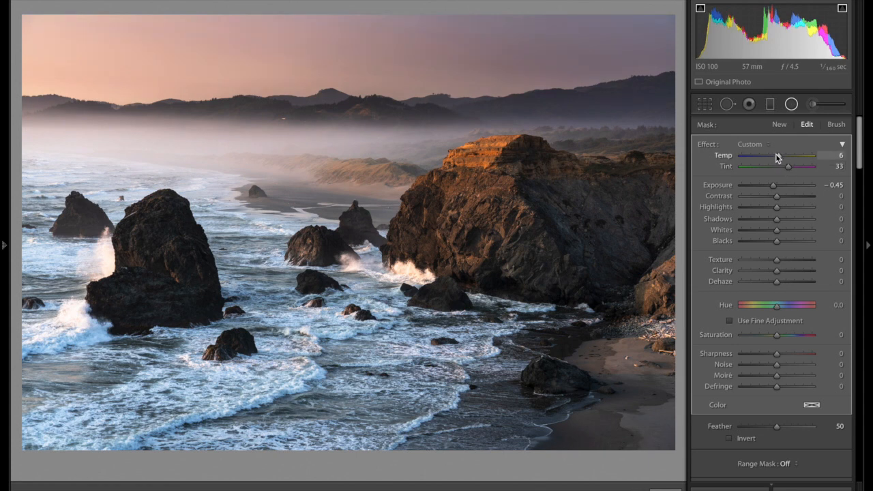
double_click(775, 156)
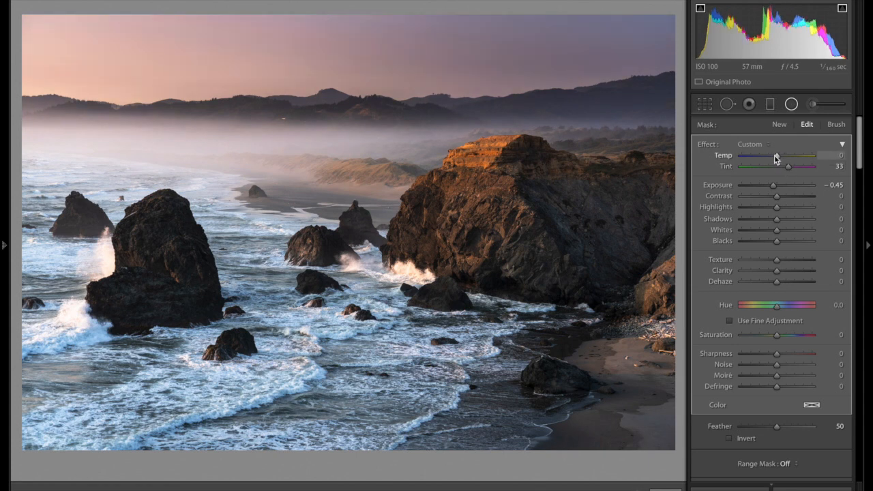
drag(789, 168, 776, 155)
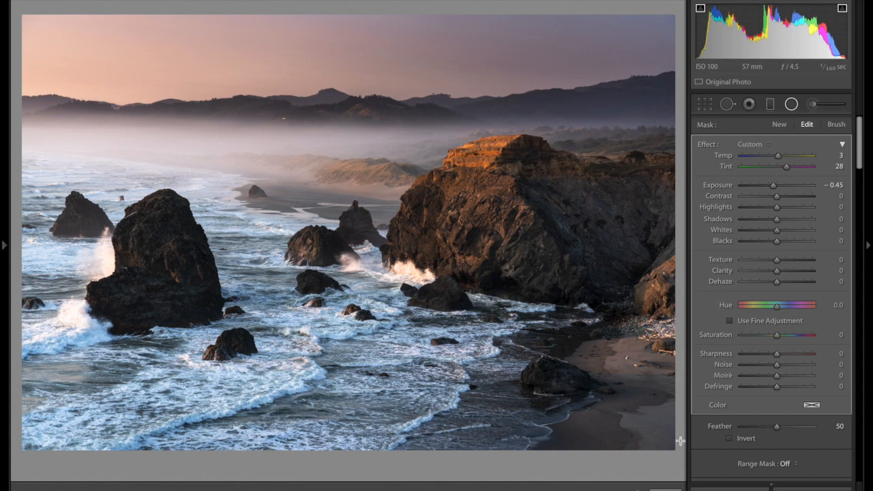
click(791, 104)
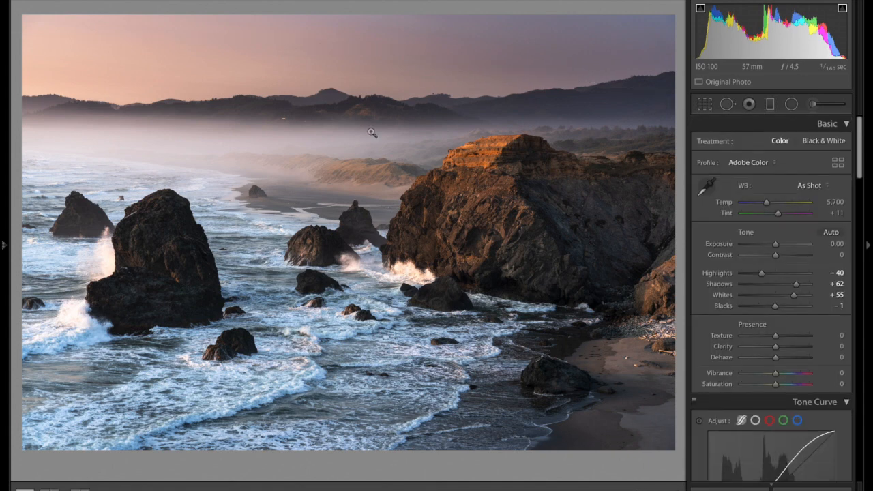
Add a wide, flat radial filter along the fog band, affecting its inside, and set Dehaze to -6
scroll(773, 391, down, 8)
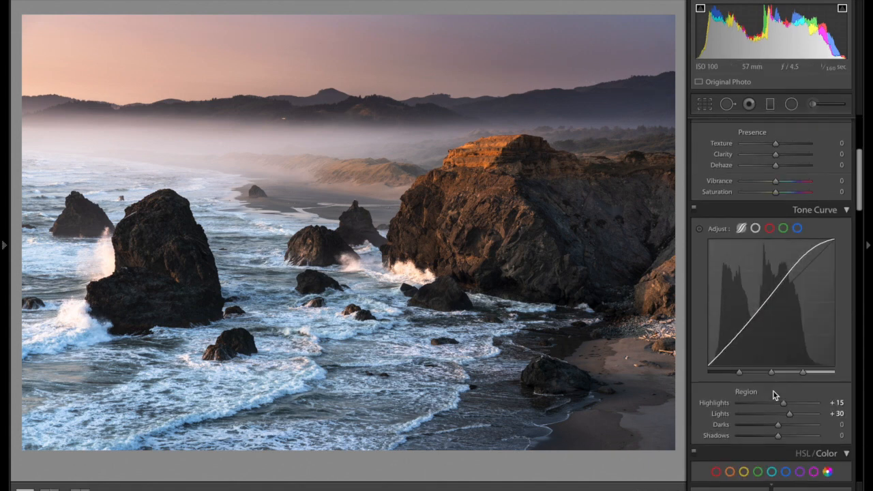
scroll(773, 390, down, 8)
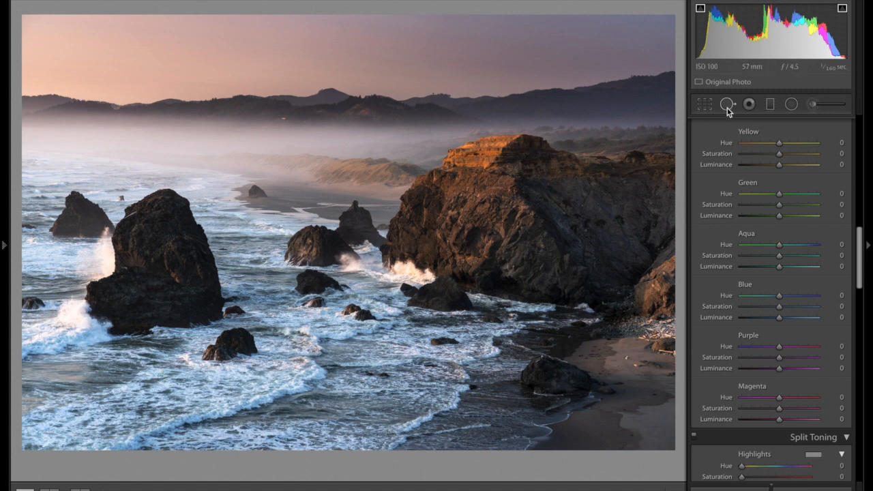
click(791, 104)
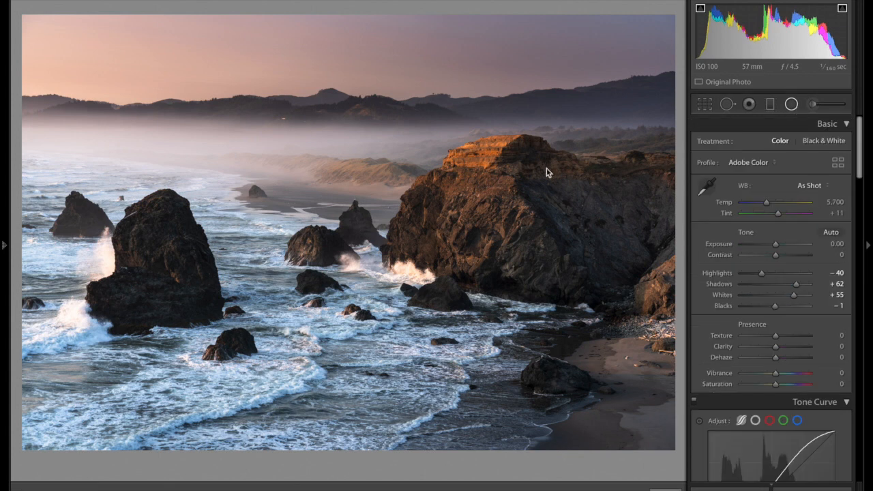
drag(384, 146, 682, 178)
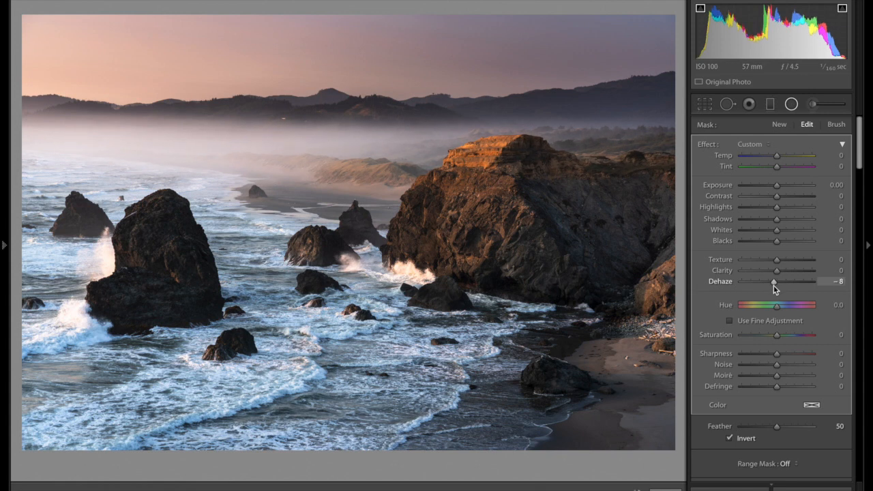
drag(773, 285, 774, 285)
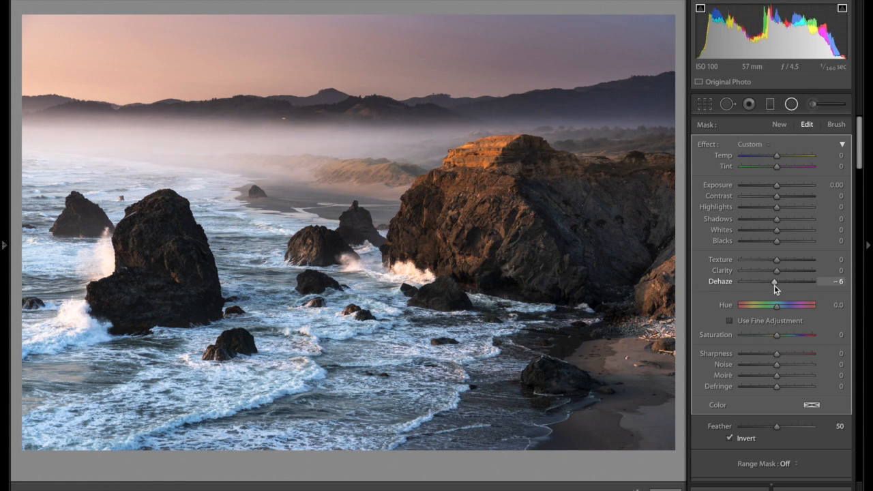
key(Escape)
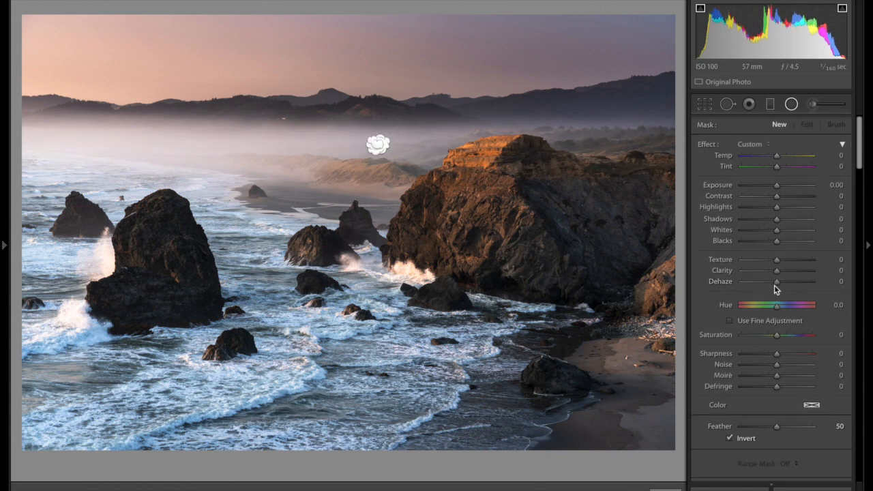
key(ctrl+z)
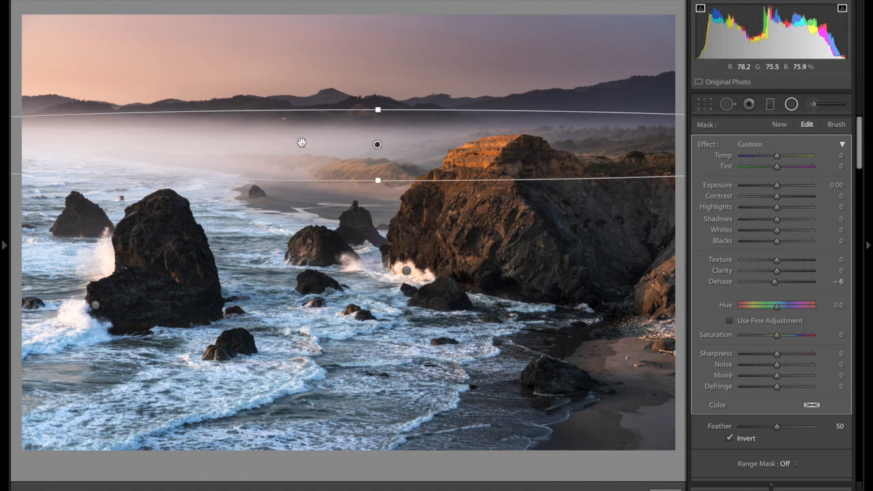
Add a smaller radial filter over the hazy hills behind the large cliff and set Dehaze to -4
click(779, 124)
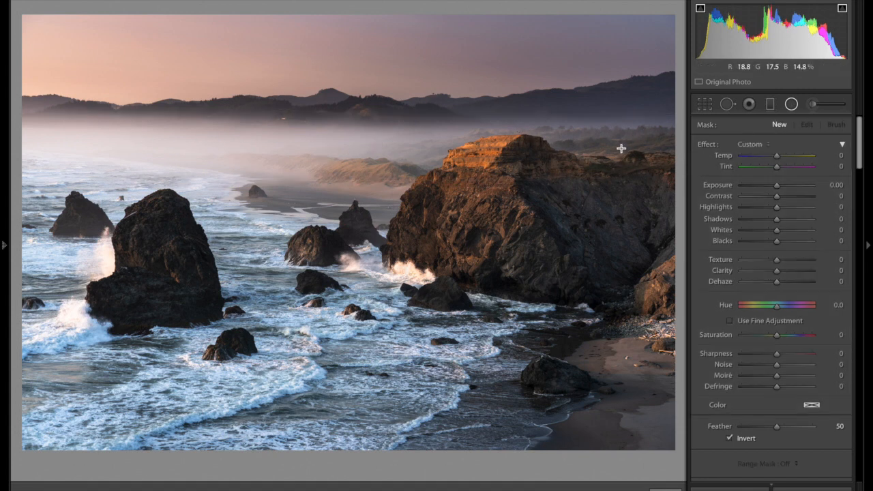
drag(619, 134, 464, 158)
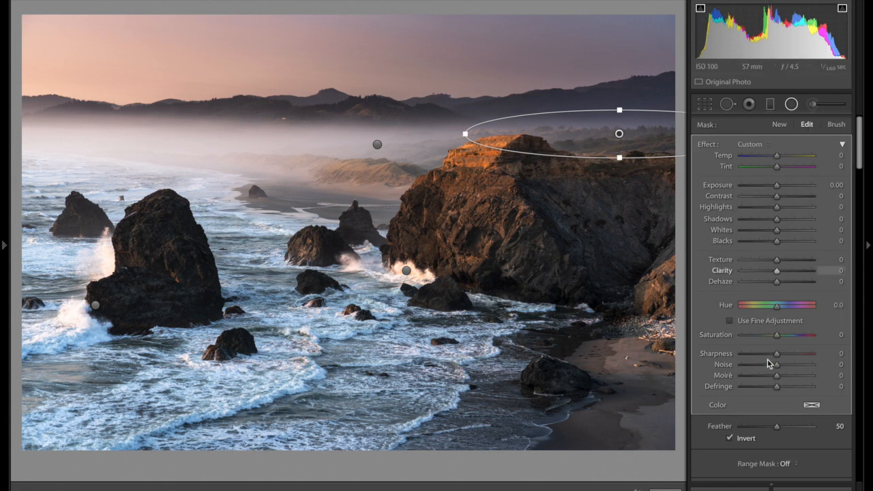
drag(778, 280, 775, 280)
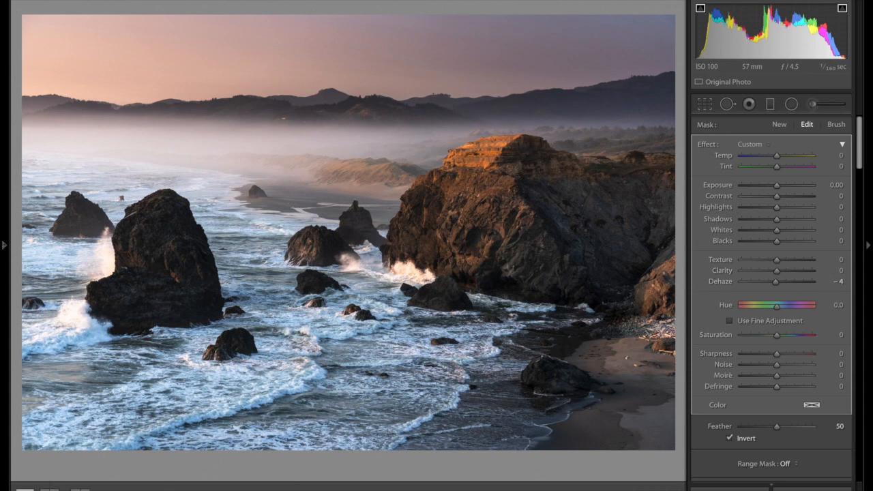
Erase the large cliff from the fog band's radial filter mask, using a size 7 brush with Auto Mask, and finish editing the filter
click(792, 105)
click(792, 105)
click(378, 145)
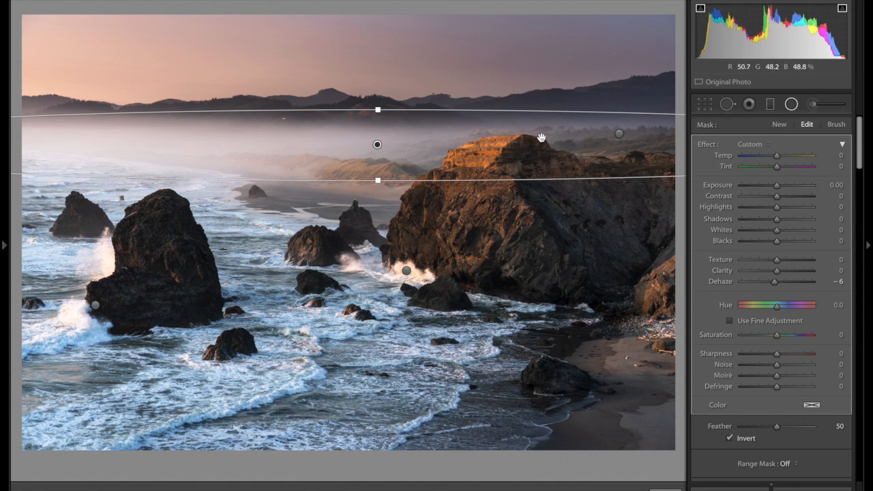
click(836, 124)
key(alt)
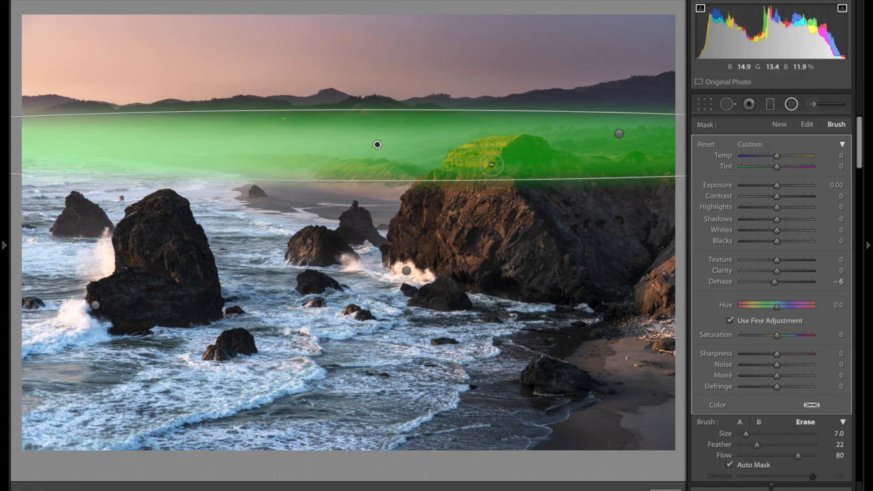
key(alt)
mouse_move(503, 154)
mouse_down()
mouse_move(479, 162)
mouse_move(485, 156)
mouse_move(469, 146)
mouse_move(513, 145)
mouse_move(447, 166)
mouse_move(519, 175)
mouse_move(499, 173)
mouse_move(539, 164)
mouse_move(513, 147)
mouse_move(534, 142)
mouse_move(600, 174)
mouse_move(573, 167)
mouse_move(618, 168)
mouse_move(504, 176)
mouse_move(447, 181)
mouse_up()
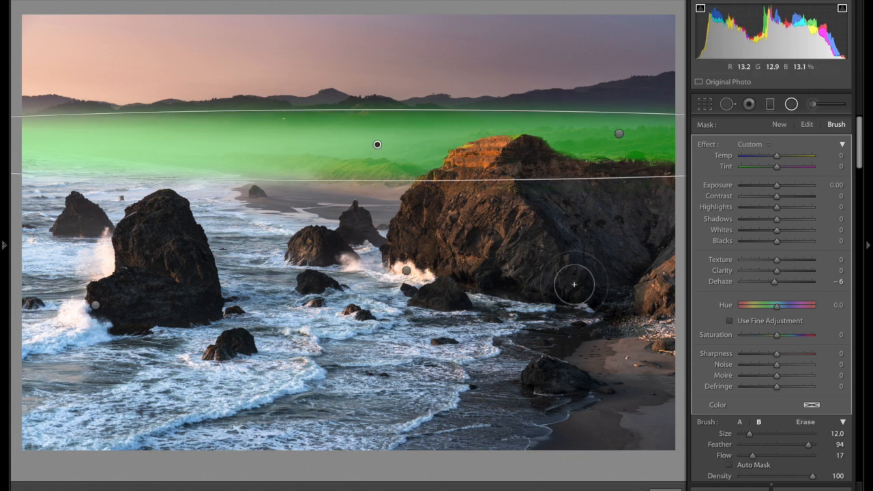
key(o)
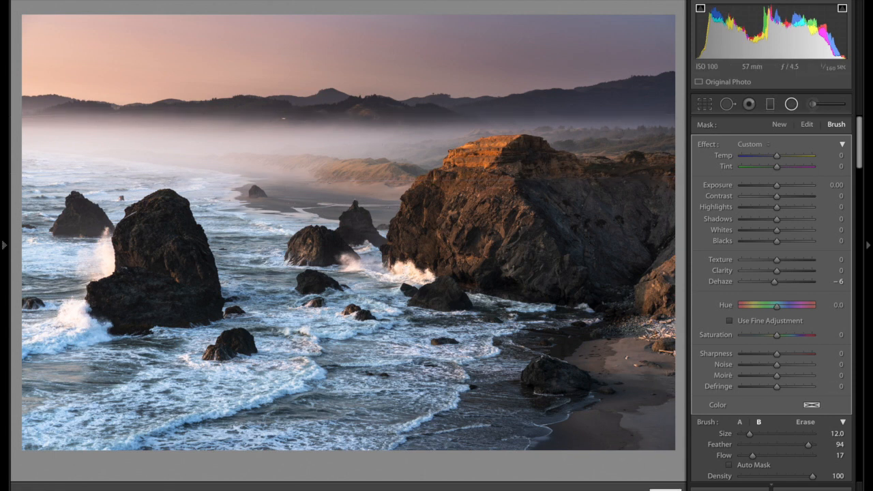
click(665, 489)
Set the split toning Highlights Saturation to 14
scroll(764, 320, down, 5)
scroll(765, 325, down, 10)
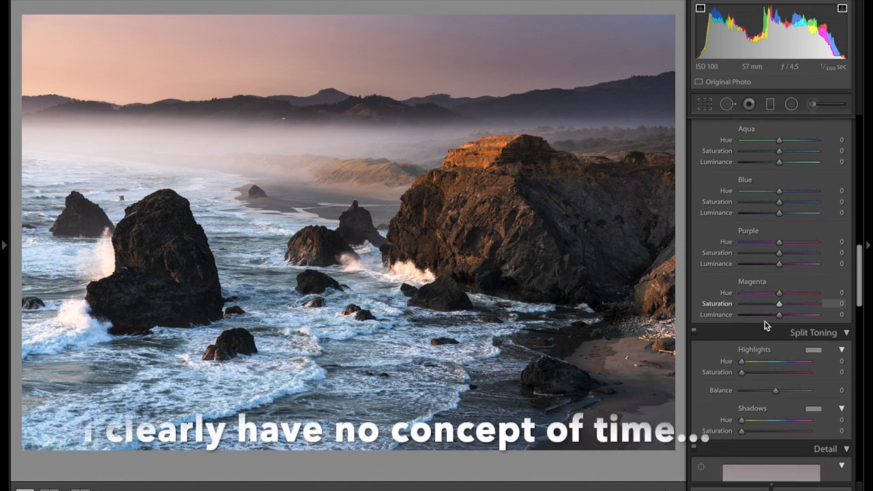
scroll(764, 325, down, 1)
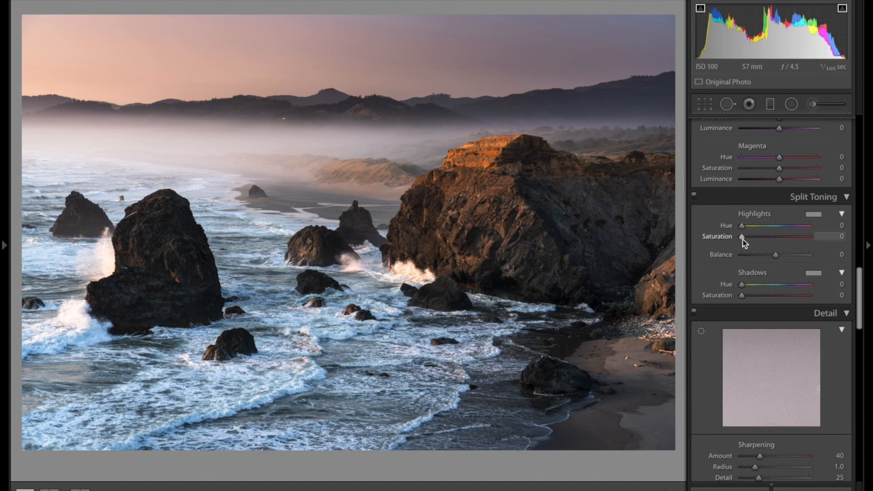
key(alt)
mouse_move(742, 239)
mouse_down()
mouse_move(790, 240)
mouse_move(729, 246)
mouse_up()
drag(751, 235, 750, 239)
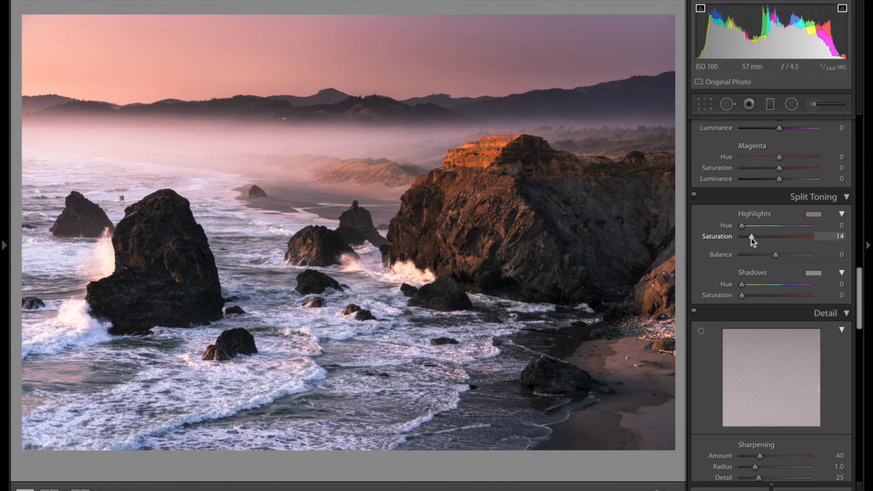
Preview magenta, orange and red tones for the split toning Highlights, and set their Hue to 10 and Saturation to 19
drag(751, 227, 796, 229)
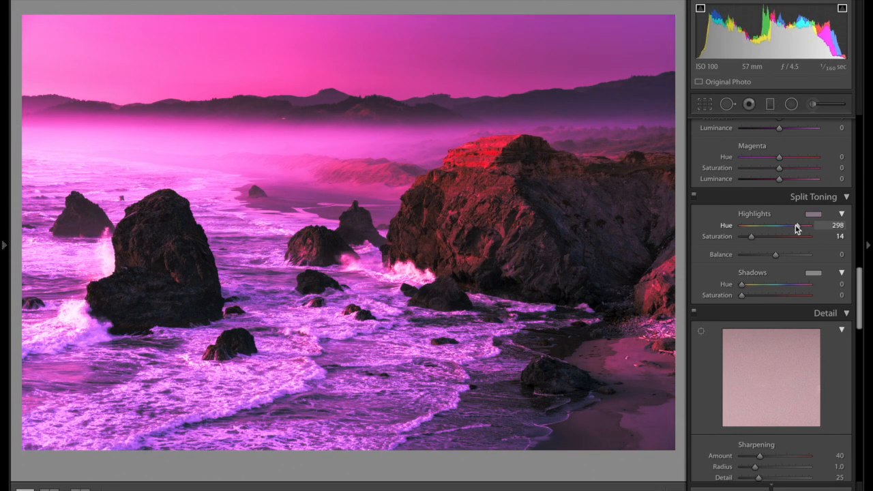
drag(796, 228, 795, 228)
drag(770, 235, 747, 233)
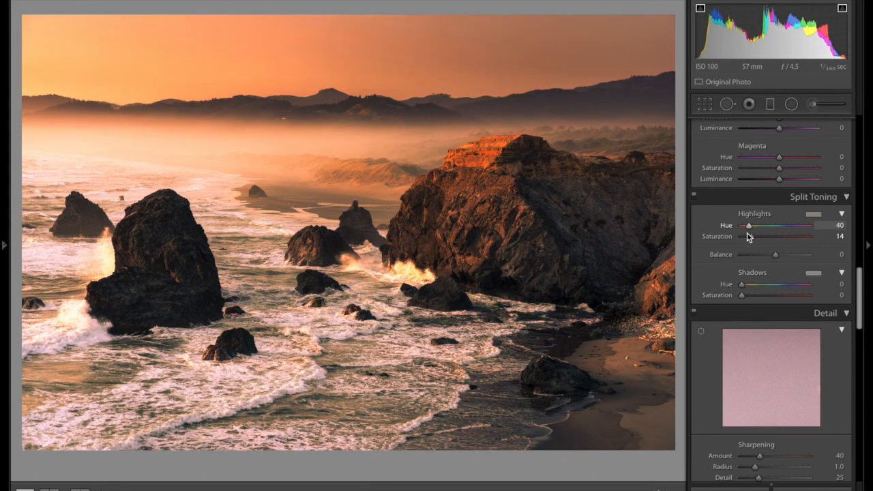
drag(747, 233, 733, 237)
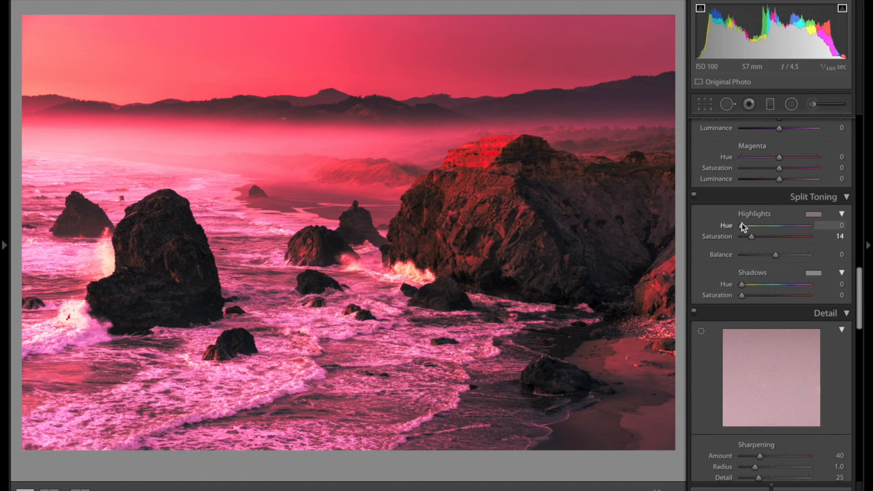
click(750, 236)
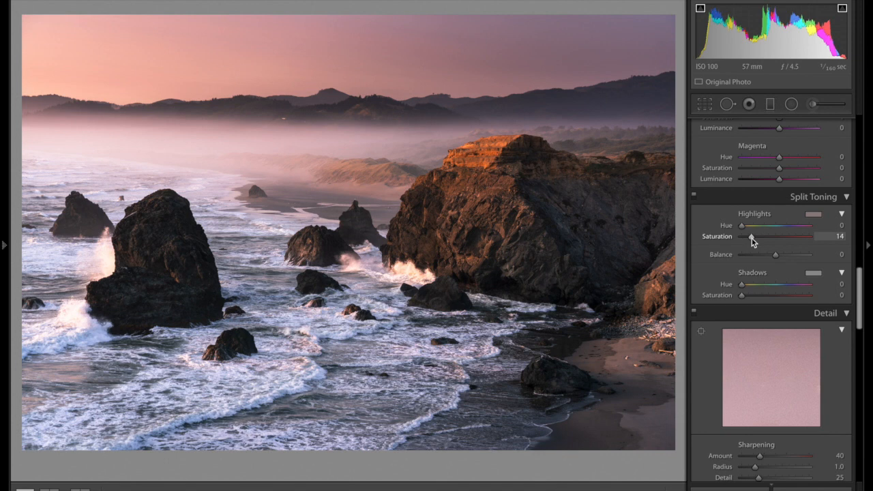
drag(740, 229, 741, 229)
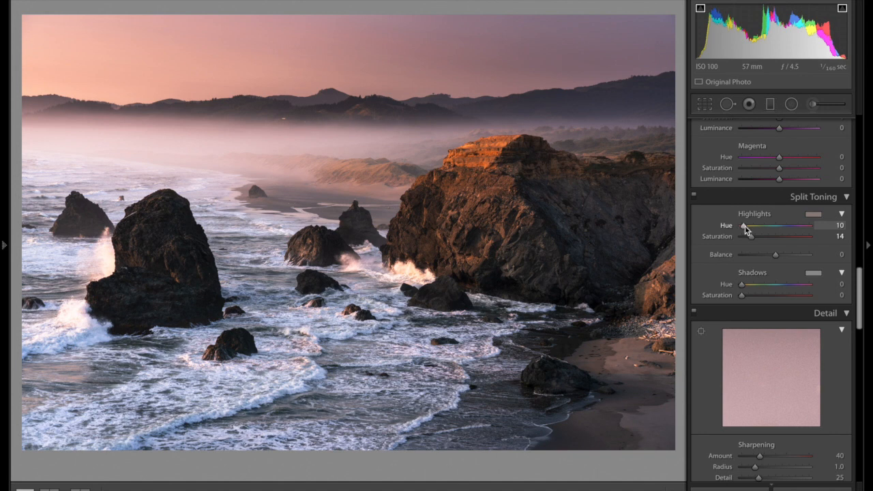
drag(750, 237, 755, 240)
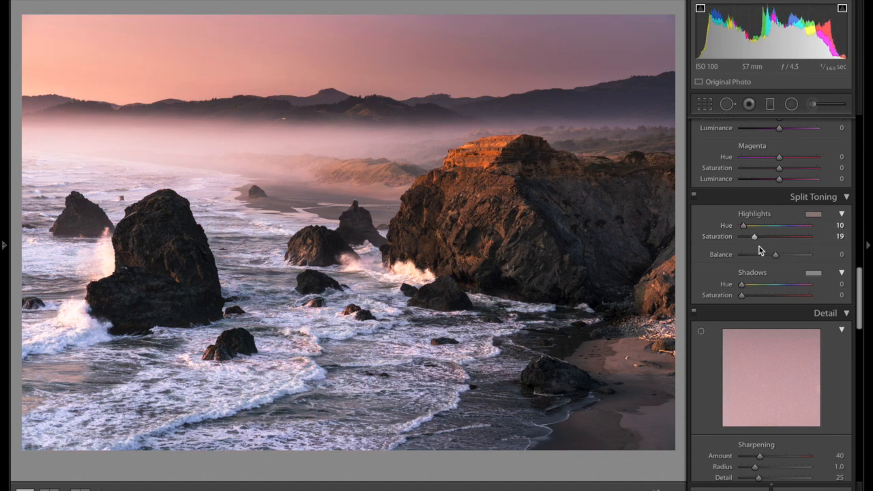
Set the split toning Balance to -52, comparing the photo with split toning off and on
click(694, 198)
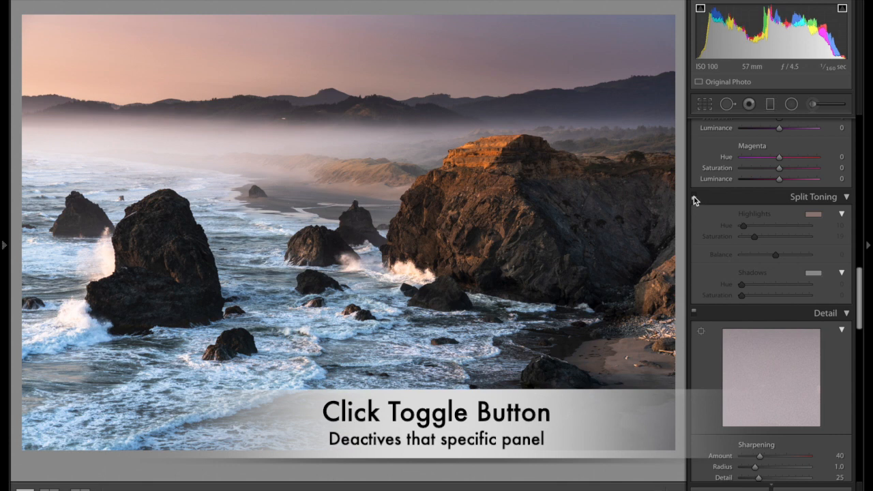
click(694, 199)
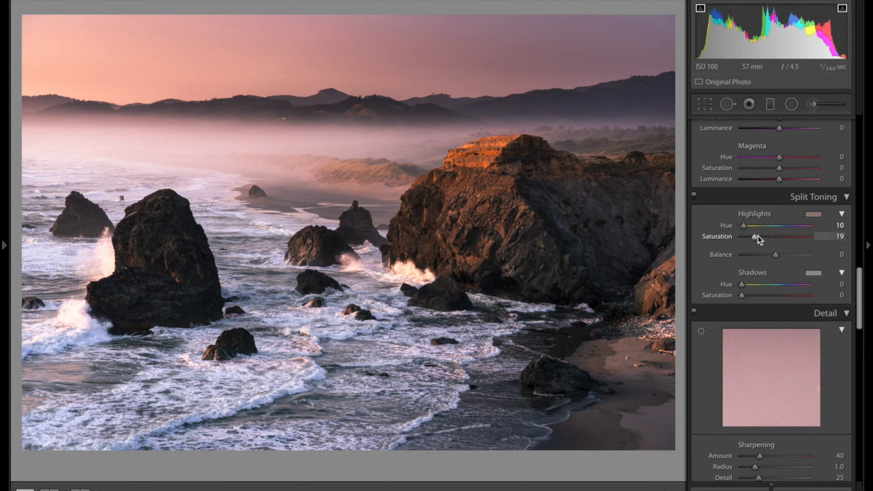
drag(795, 260, 758, 262)
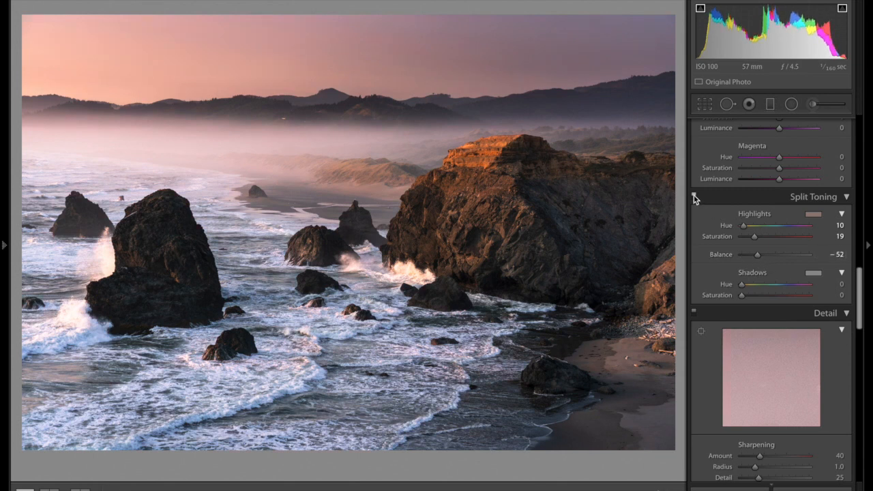
click(694, 198)
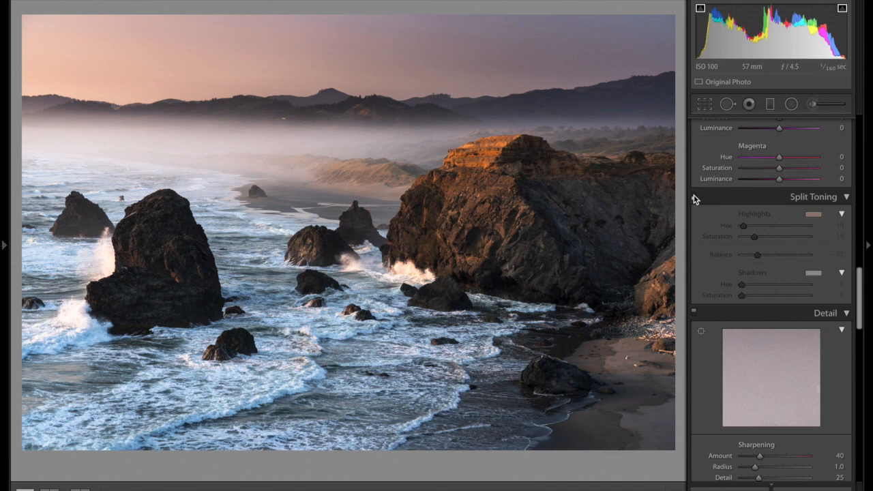
click(694, 198)
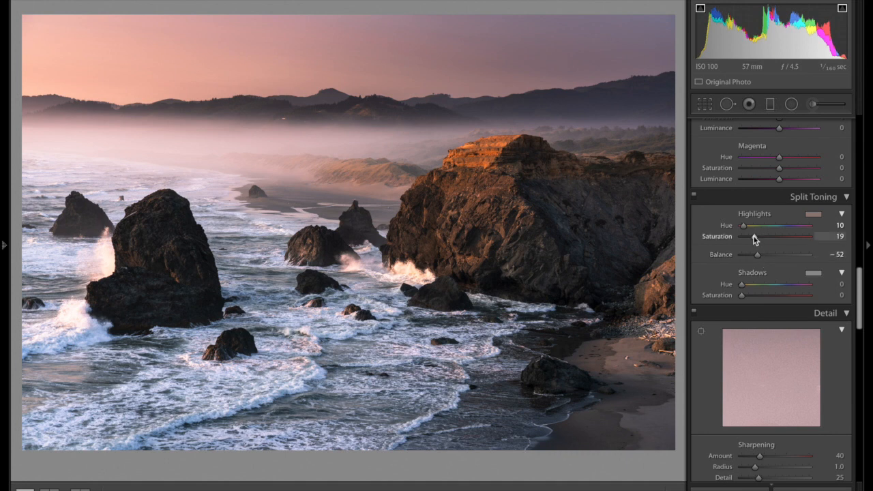
Set the sharpening Masking to 40 while previewing the black-and-white sharpening mask
scroll(775, 321, down, 1)
scroll(775, 321, down, 5)
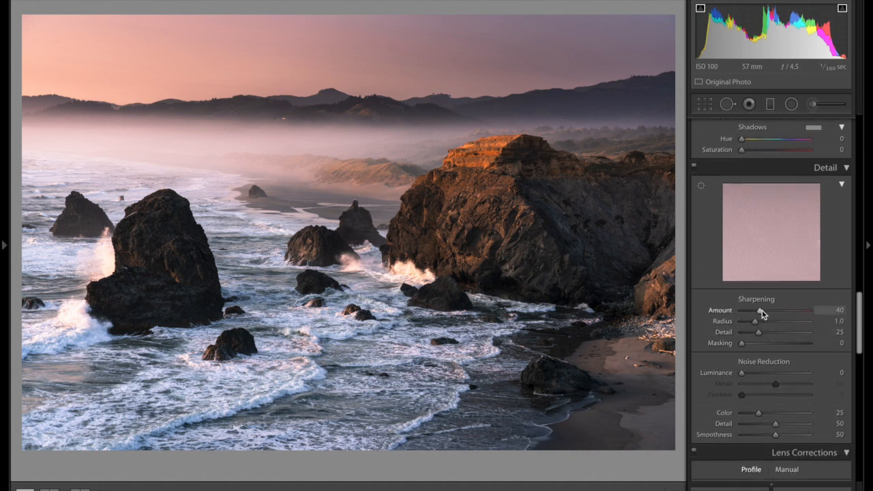
drag(740, 344, 769, 346)
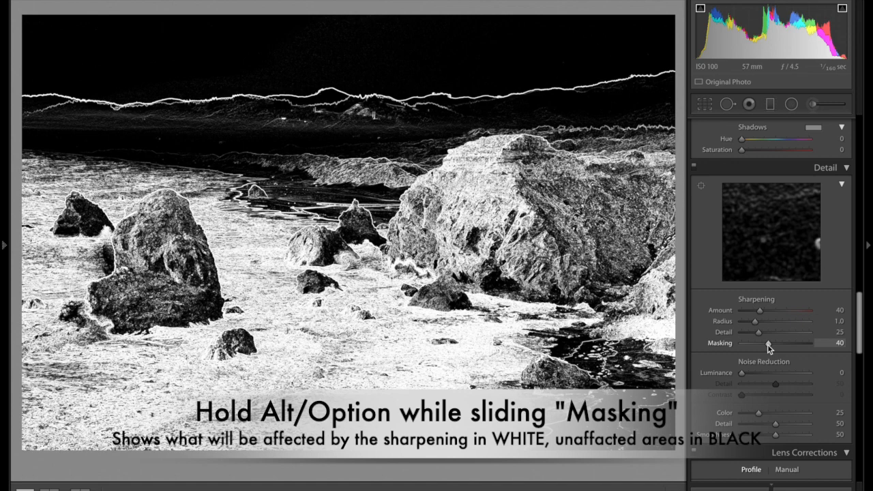
drag(768, 346, 768, 346)
key(j)
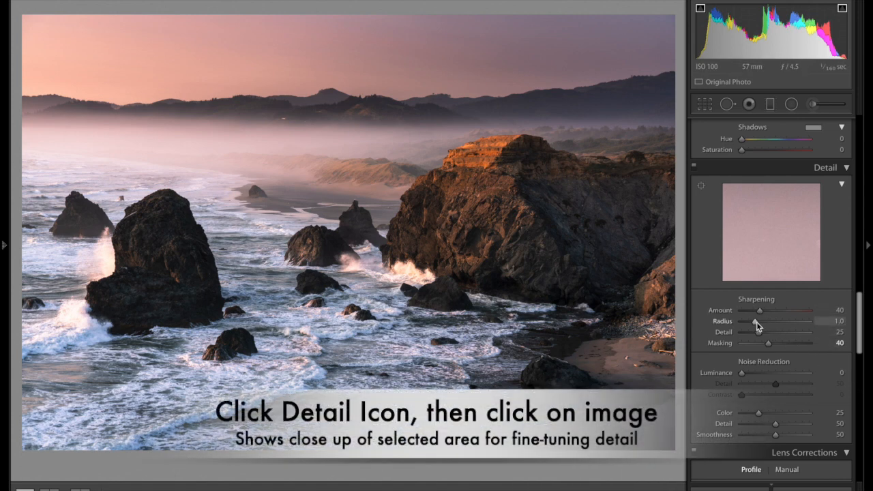
Target the detail preview on the sunlit cliff top and set the sharpening Amount to 45 and Radius to 0.7
click(700, 189)
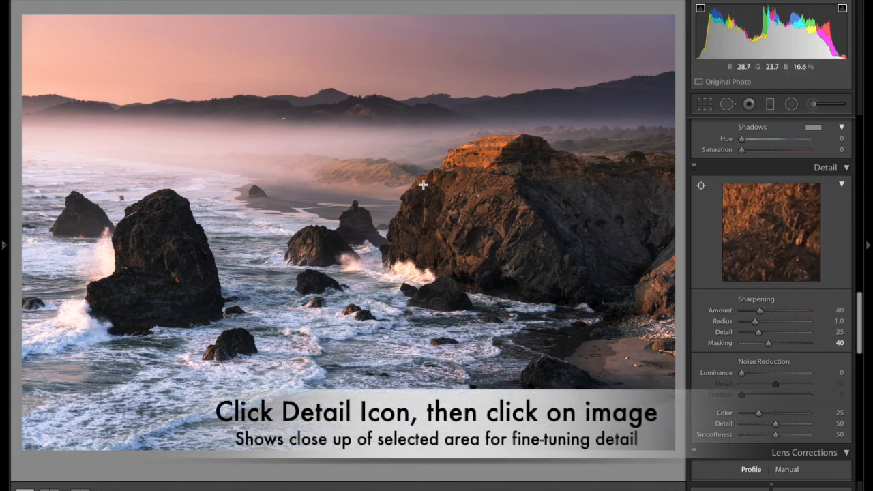
click(458, 165)
drag(762, 312, 767, 315)
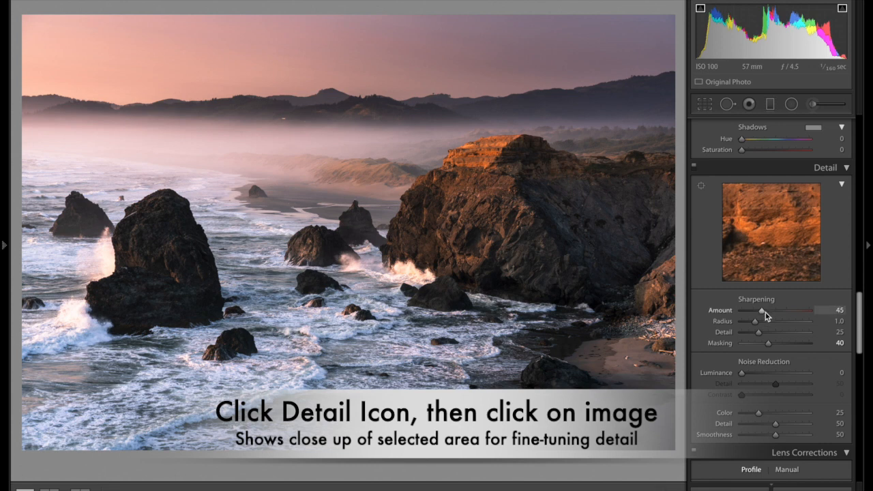
drag(747, 326, 750, 326)
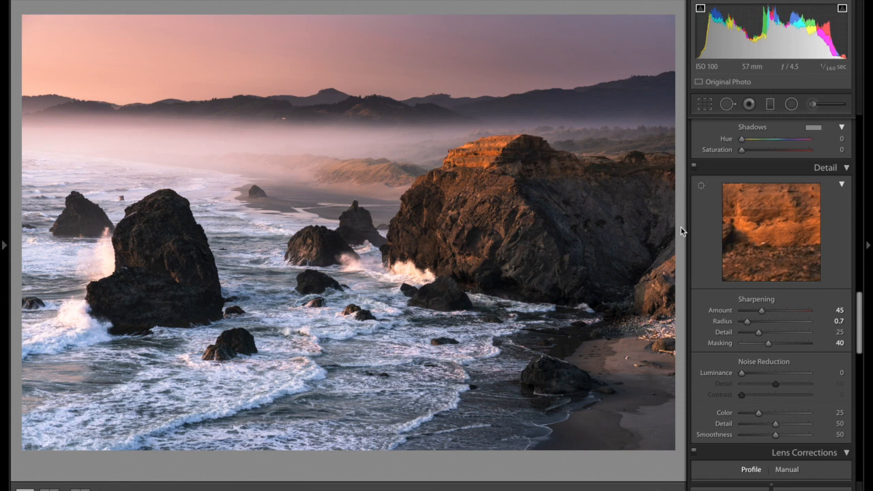
Enable Remove Chromatic Aberration and turn off the lens profile corrections
scroll(692, 280, down, 3)
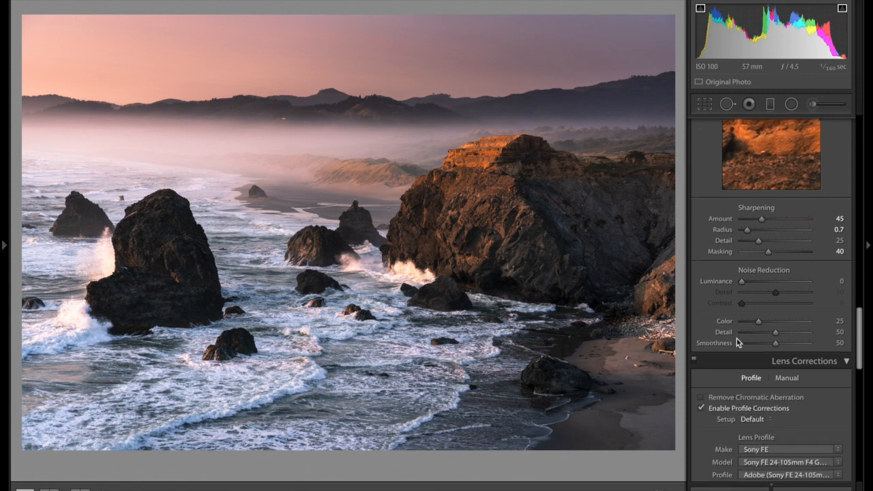
click(725, 401)
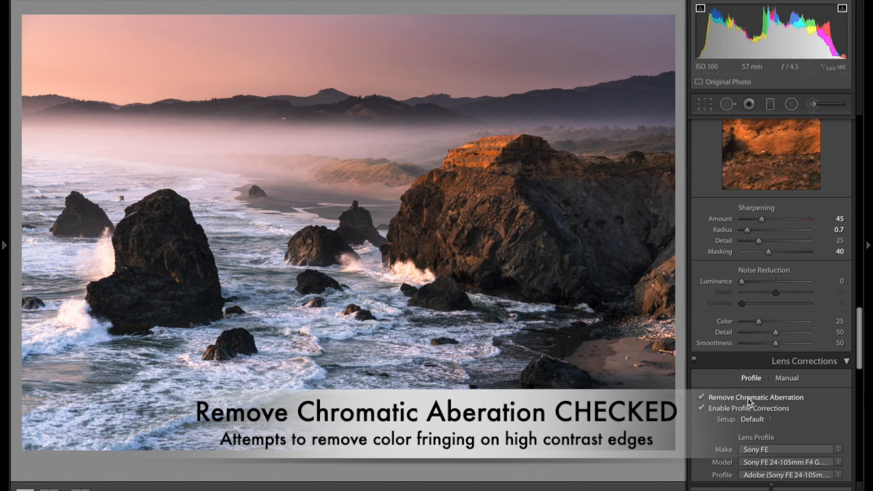
scroll(746, 401, down, 4)
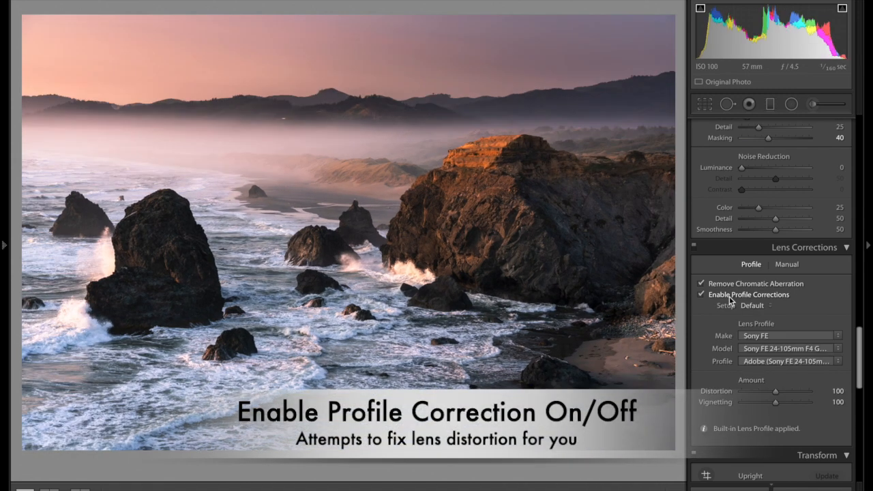
click(729, 297)
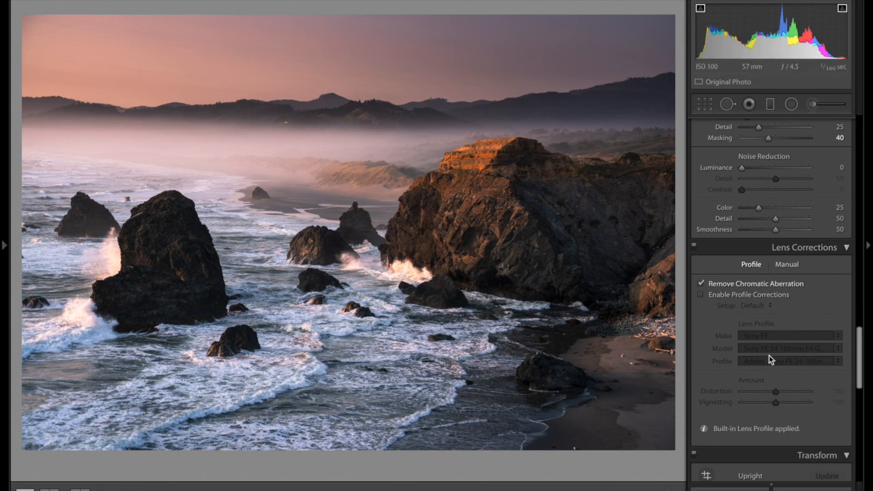
Try a calibration Blue Primary Saturation of +33, compare calibration off and on, and settle on +27
scroll(769, 354, down, 10)
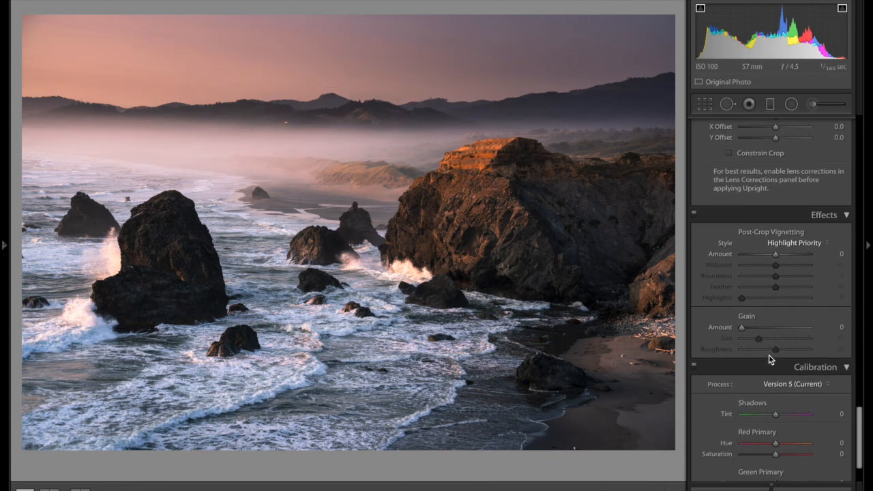
scroll(768, 355, down, 3)
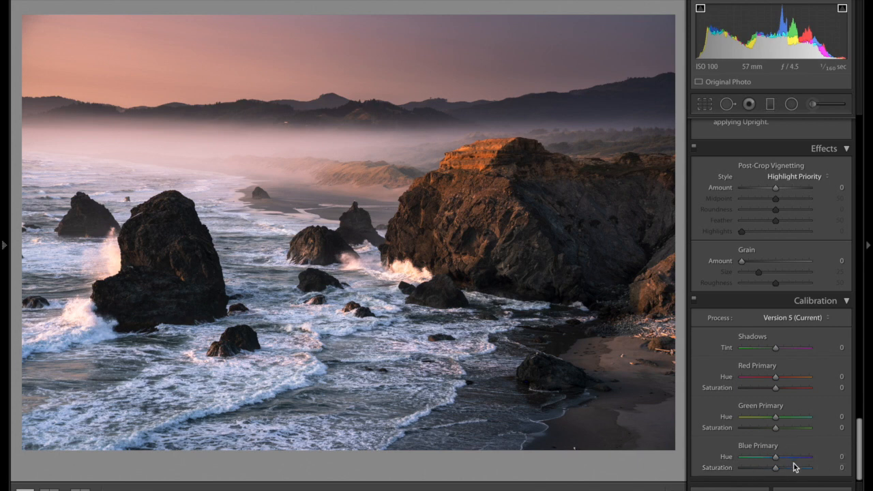
scroll(779, 223, up, 15)
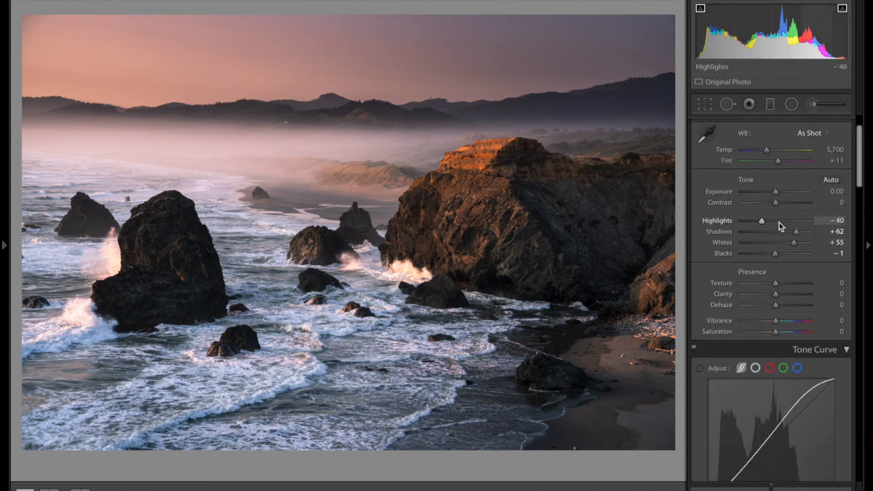
scroll(775, 331, down, 15)
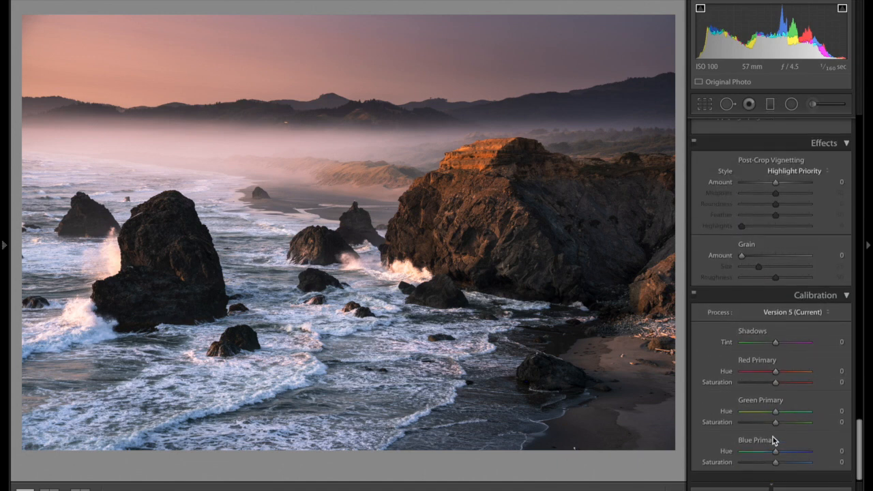
click(787, 468)
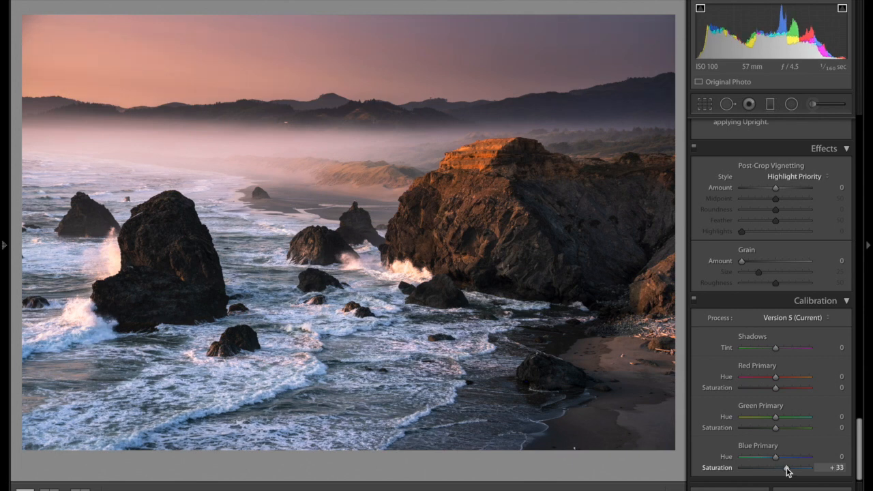
click(693, 300)
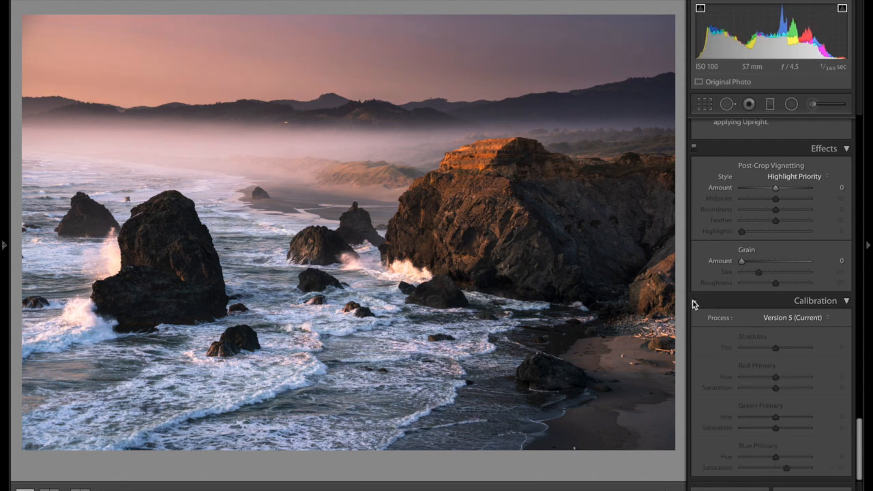
click(694, 300)
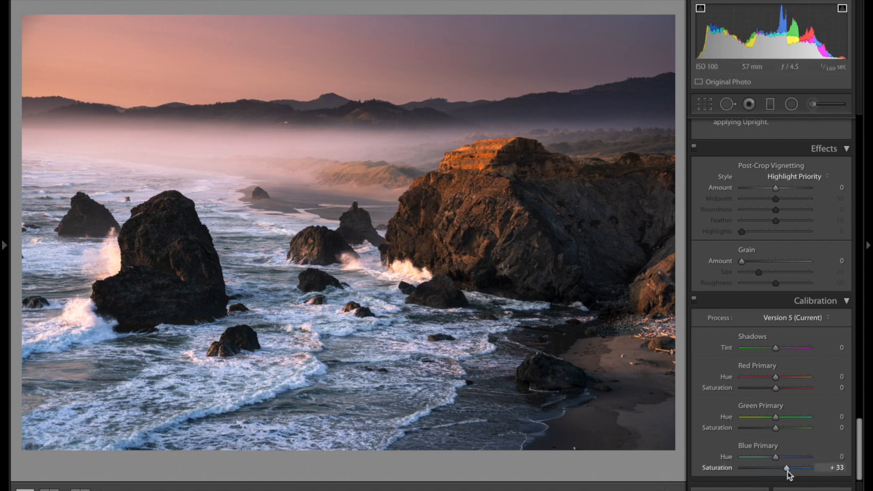
drag(786, 469, 785, 469)
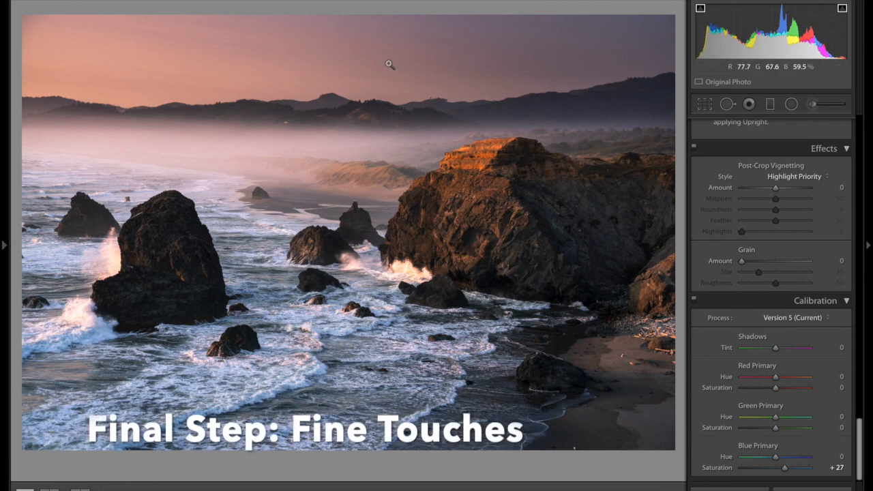
Compare the edited photo with its original unedited version
scroll(783, 175, up, 15)
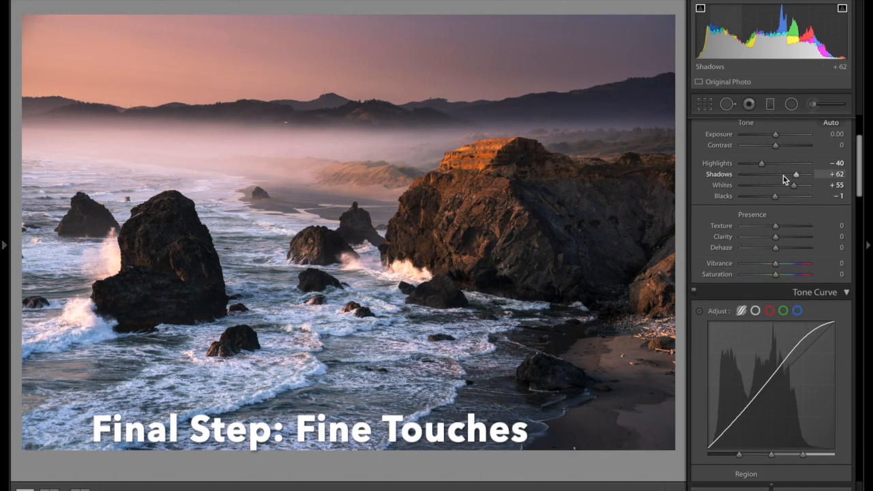
key(backslash)
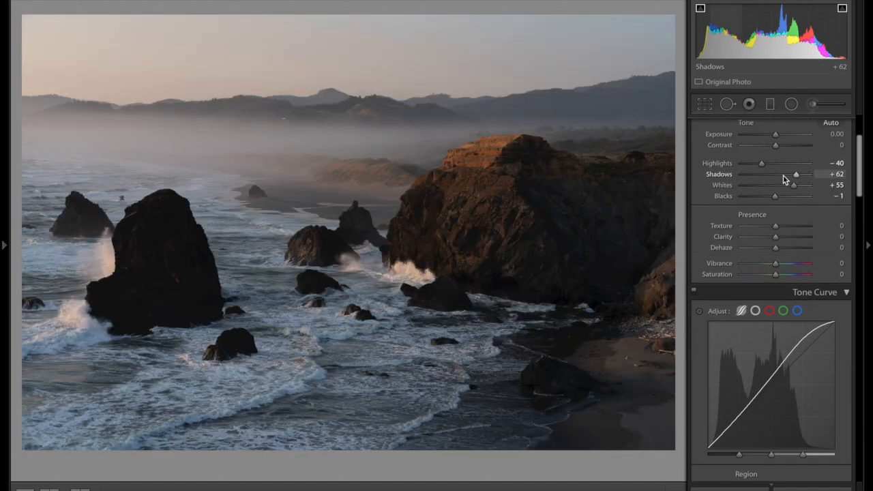
key(backslash)
Set the sky's graduated filter to Temp -8 and Tint 5, and finish editing the filter
scroll(780, 156, up, 3)
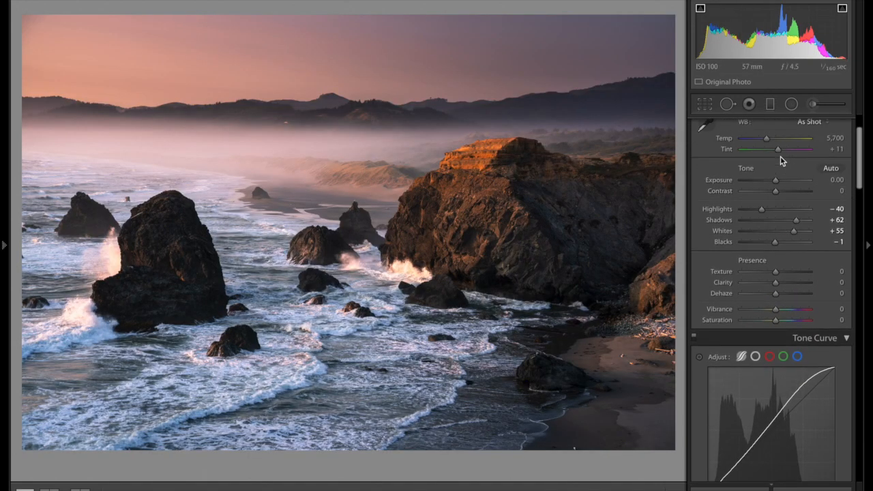
click(791, 103)
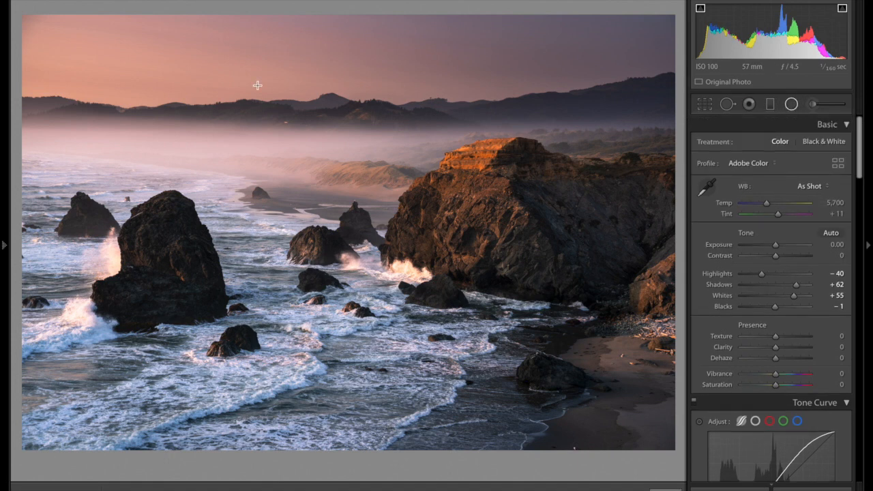
click(771, 103)
drag(778, 154, 775, 155)
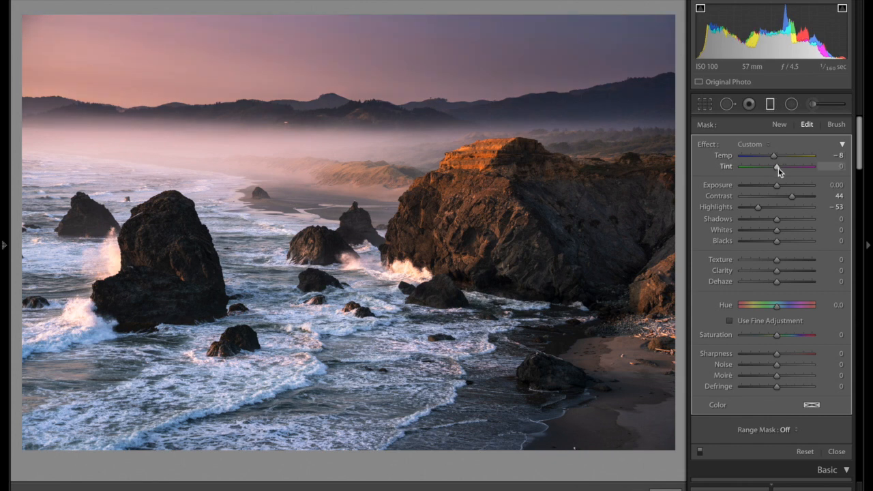
drag(778, 168, 780, 169)
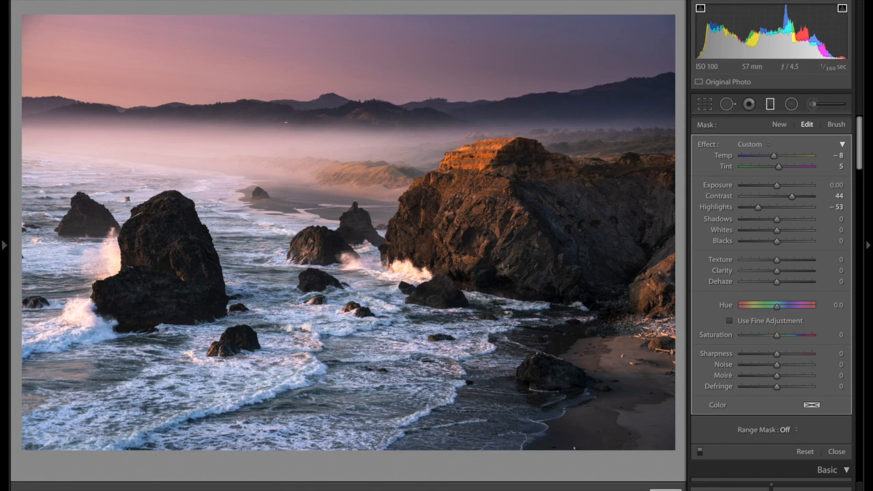
key(m)
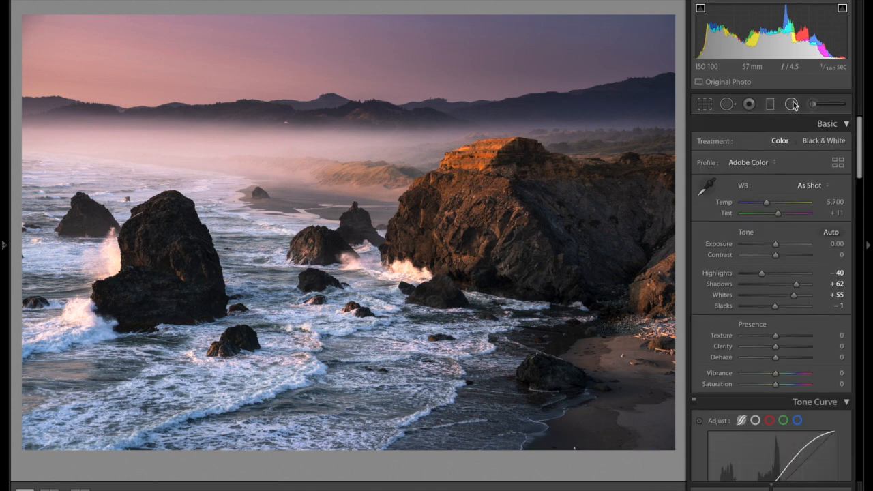
Add a radial filter over the foreground water, set its Whites to 18, and finish editing the filter
click(792, 105)
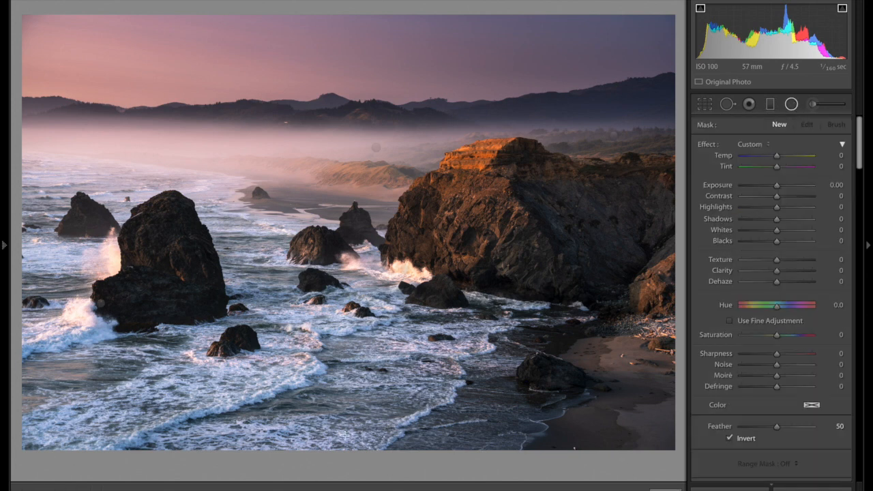
drag(587, 458, 611, 454)
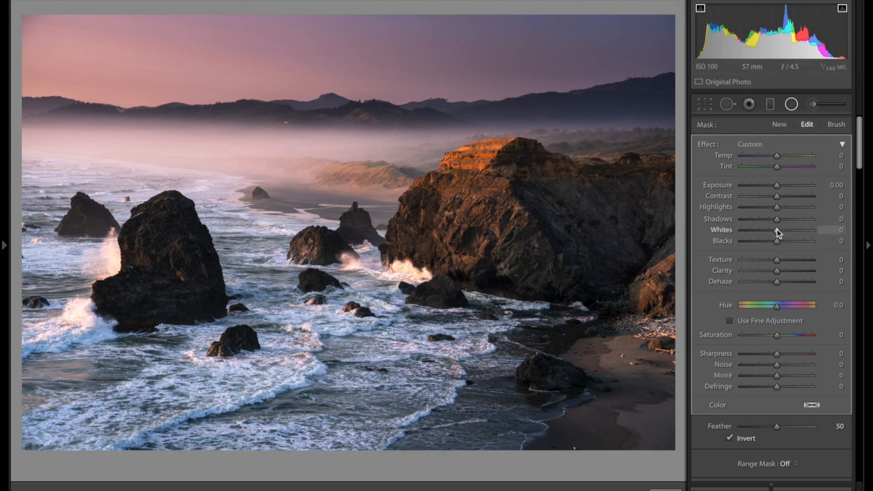
mouse_move(777, 230)
mouse_down()
mouse_move(795, 229)
mouse_move(781, 233)
mouse_up()
key(j)
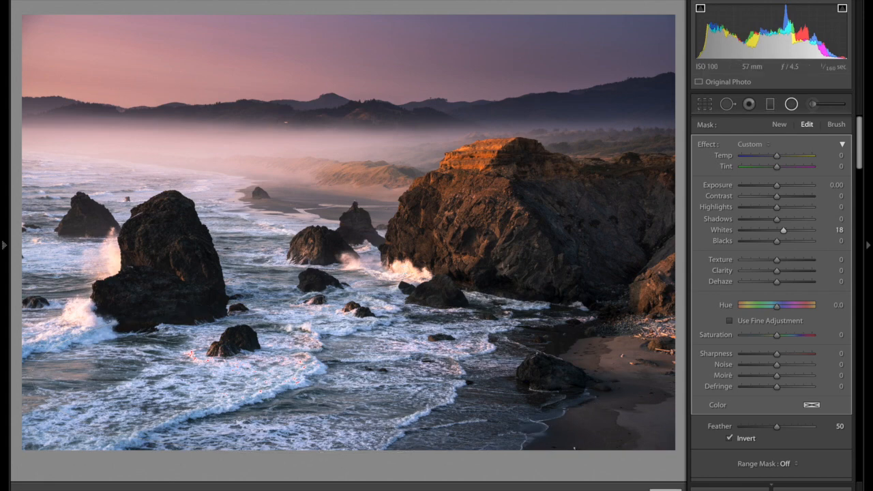
key(shift+m)
Set the Temp of the radial filter over the wave splash at the cliff's base to -10, and finish editing it
click(377, 275)
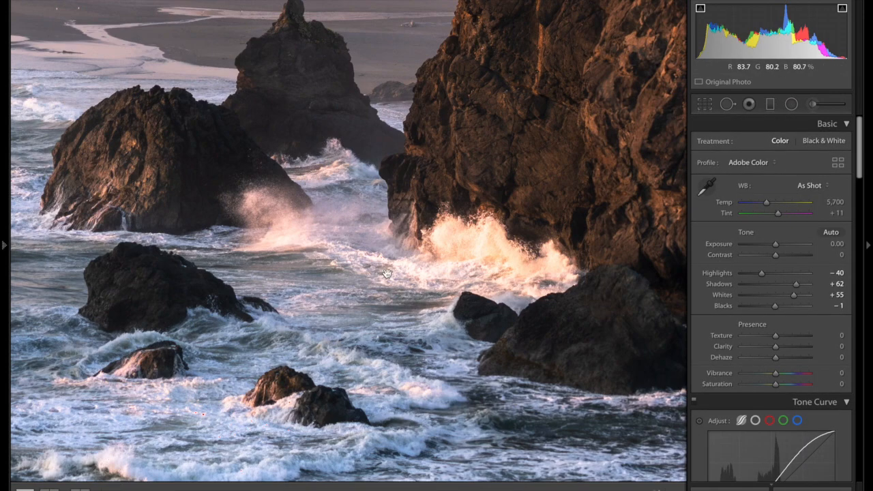
click(793, 103)
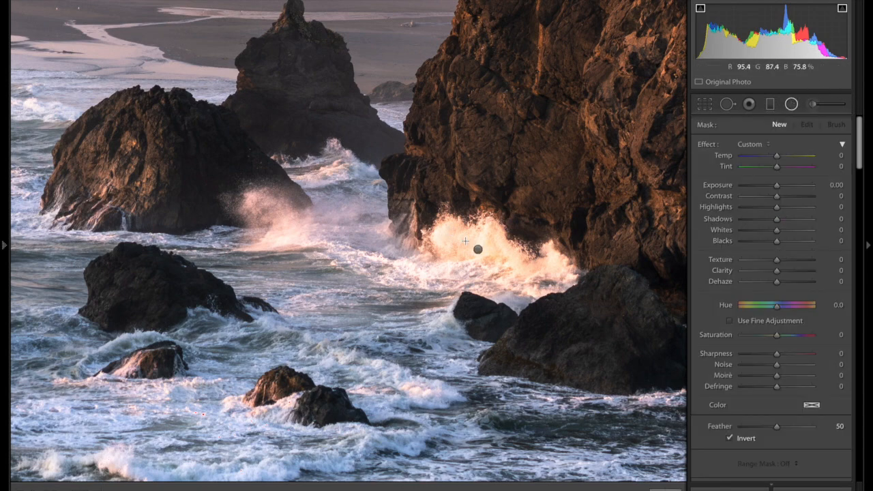
click(477, 248)
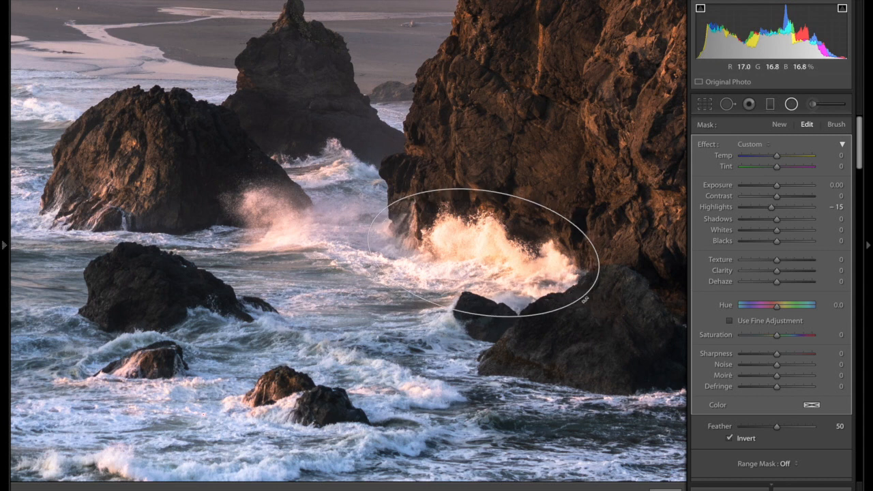
drag(776, 158, 774, 160)
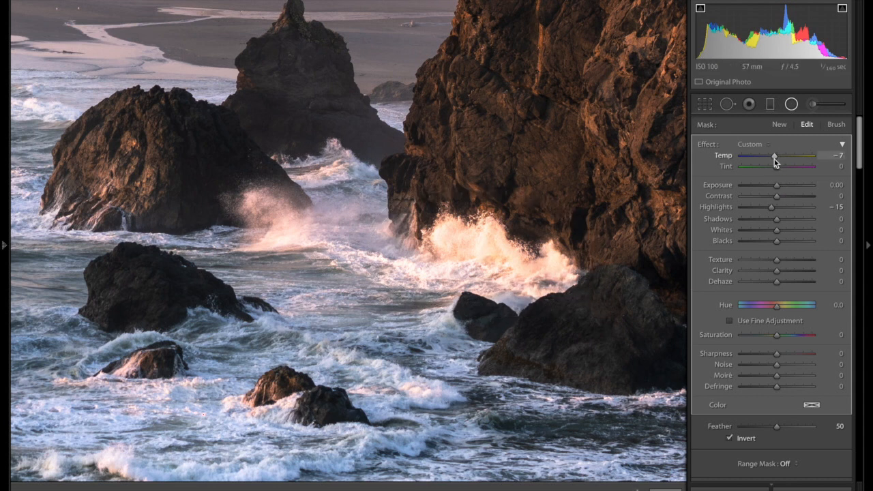
drag(774, 159, 773, 159)
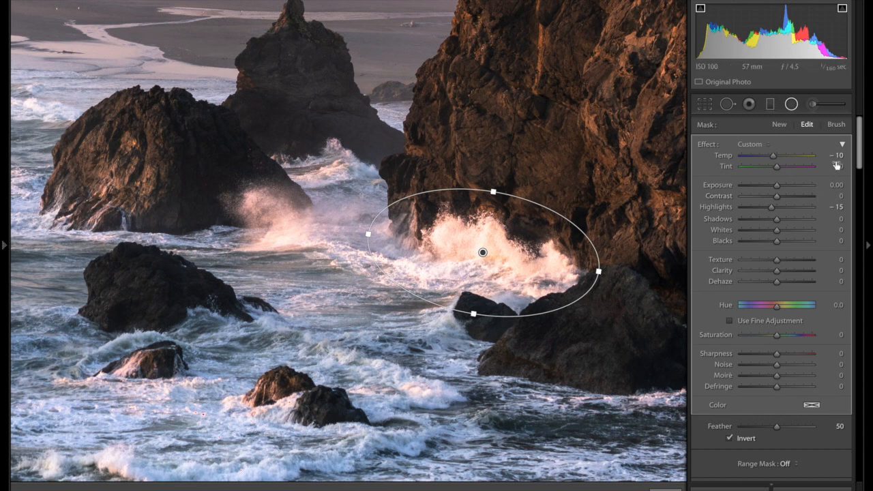
drag(773, 159, 771, 158)
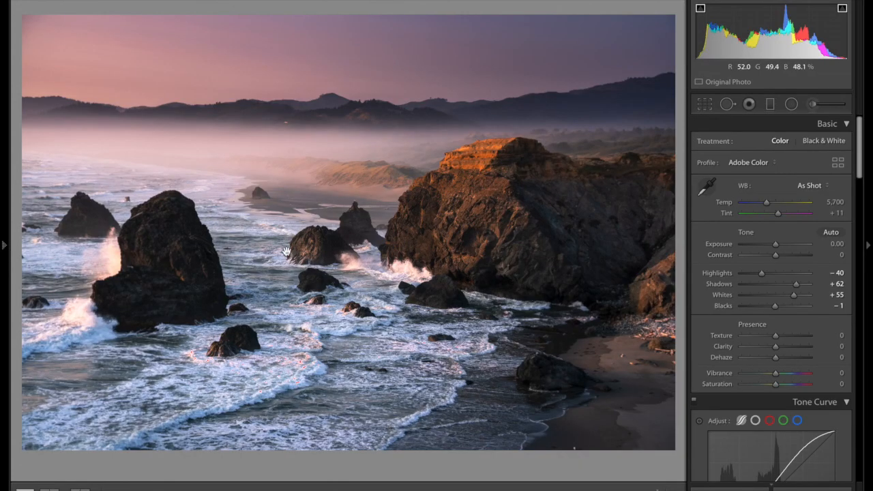
Add a radial filter over the middle rock's lit face with Whites 36 and Blacks -3, then remove and restore it to compare
click(289, 251)
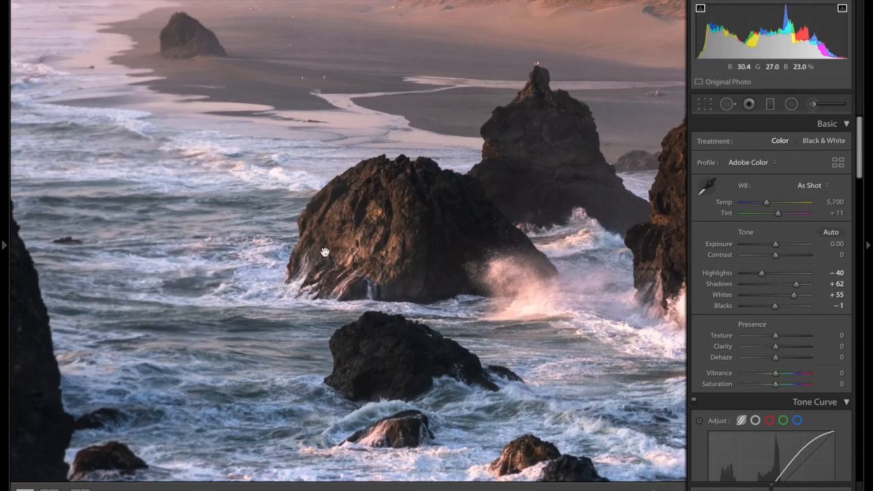
click(791, 105)
drag(361, 229, 428, 250)
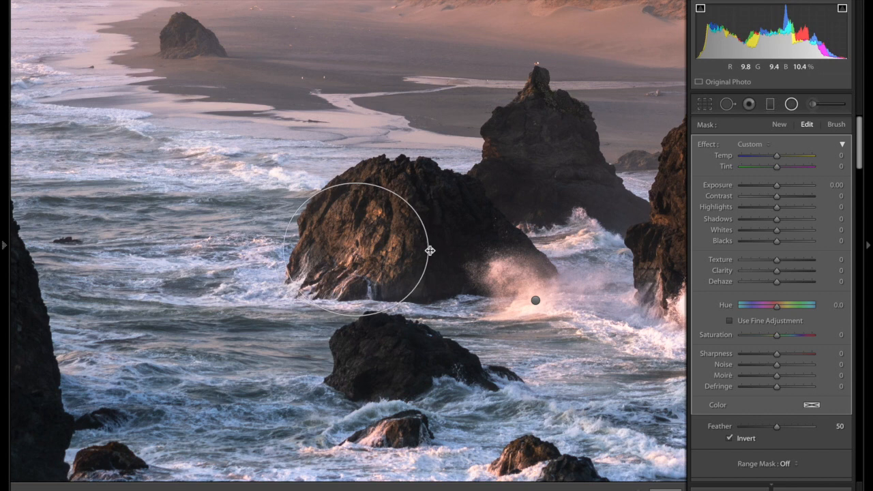
drag(782, 230, 788, 231)
drag(779, 241, 776, 241)
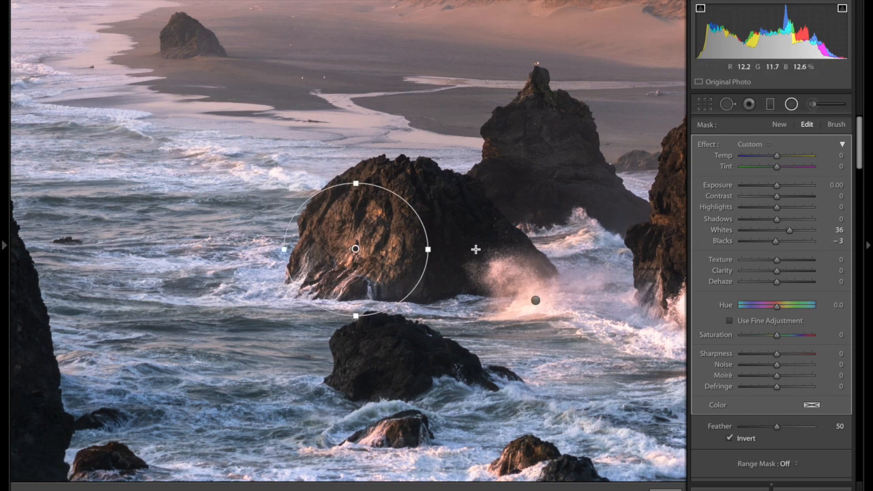
key(Delete)
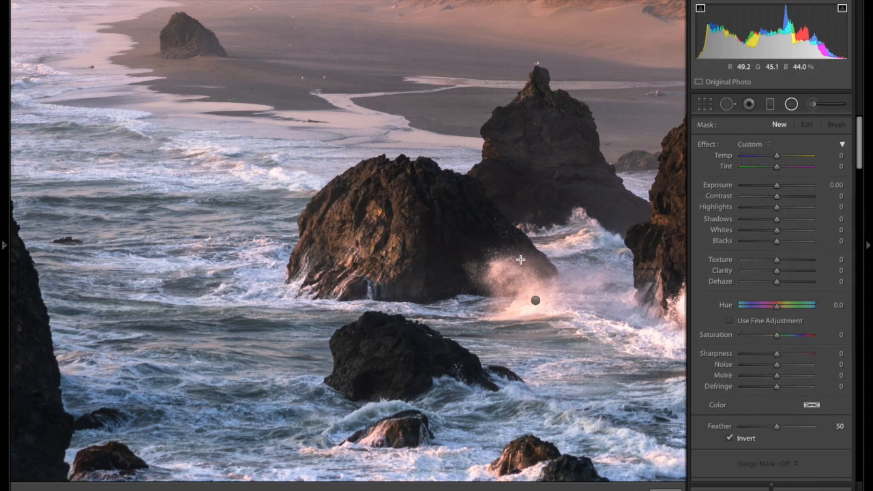
key(ctrl+z)
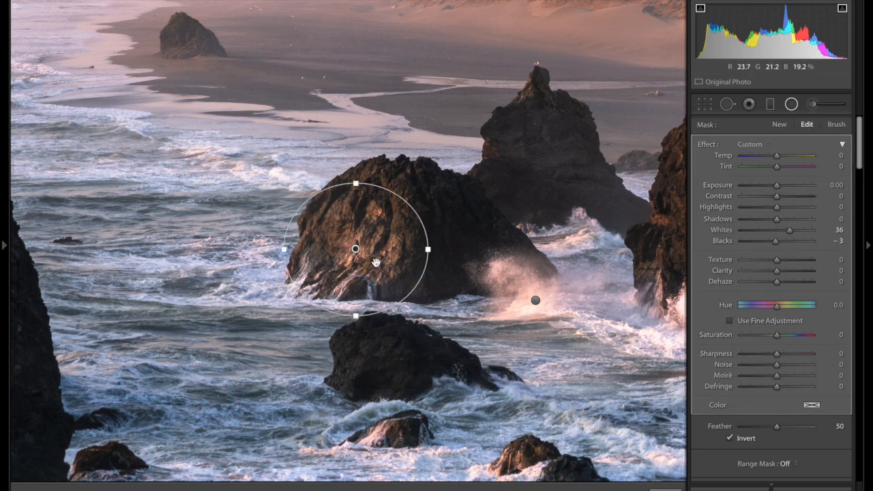
Add a radial filter to the large sea stack with Whites 99, Exposure 0.16 and Blacks -5, and erase its mask over the adjacent spray
drag(375, 263, 454, 243)
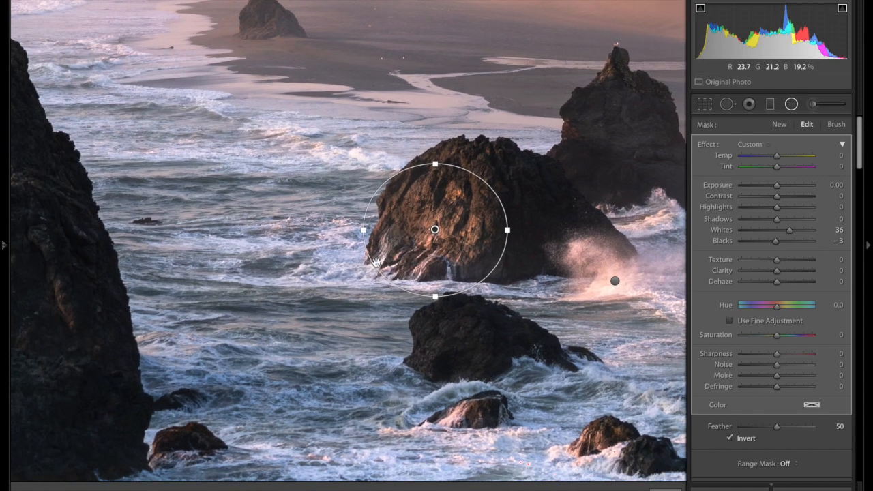
key(z)
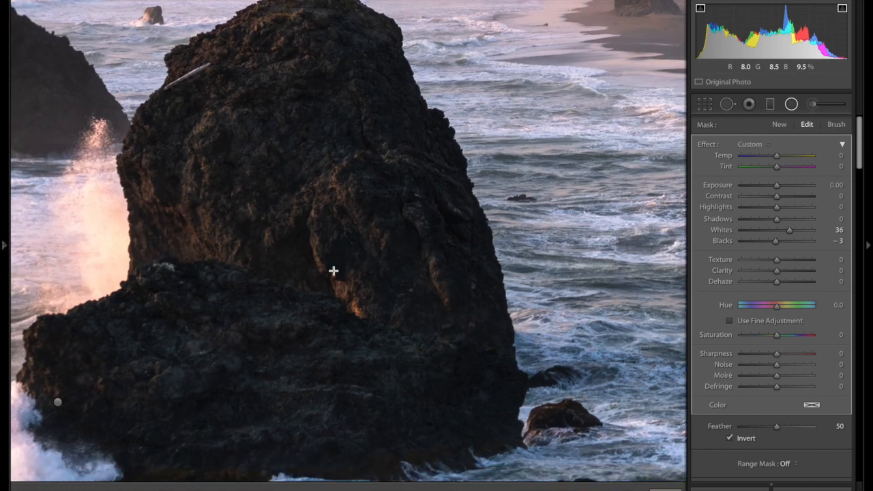
scroll(333, 266, up, 5)
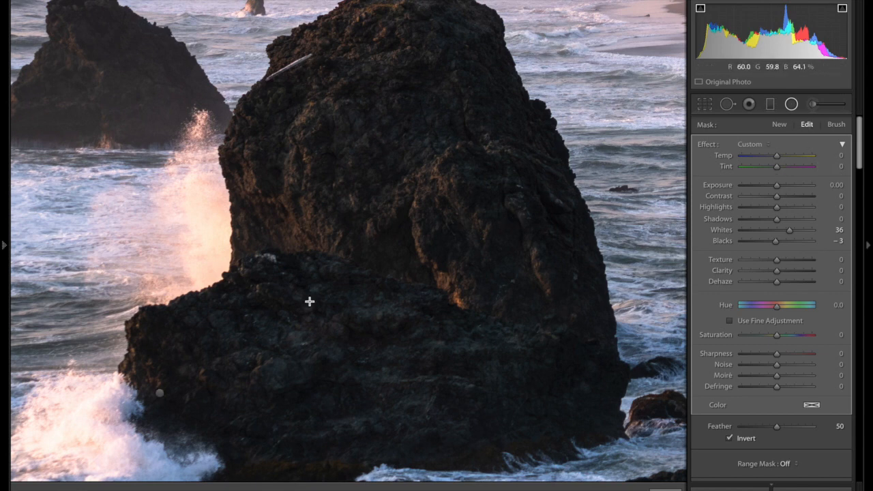
drag(302, 216, 382, 257)
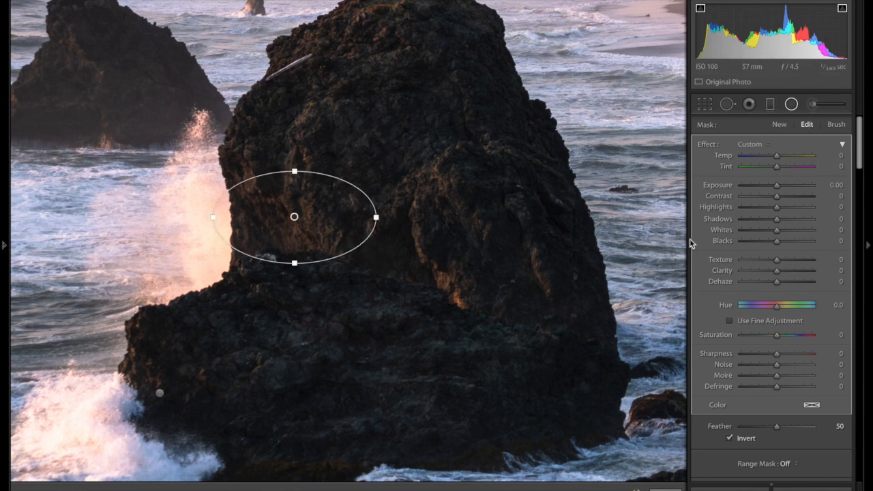
drag(780, 229, 815, 232)
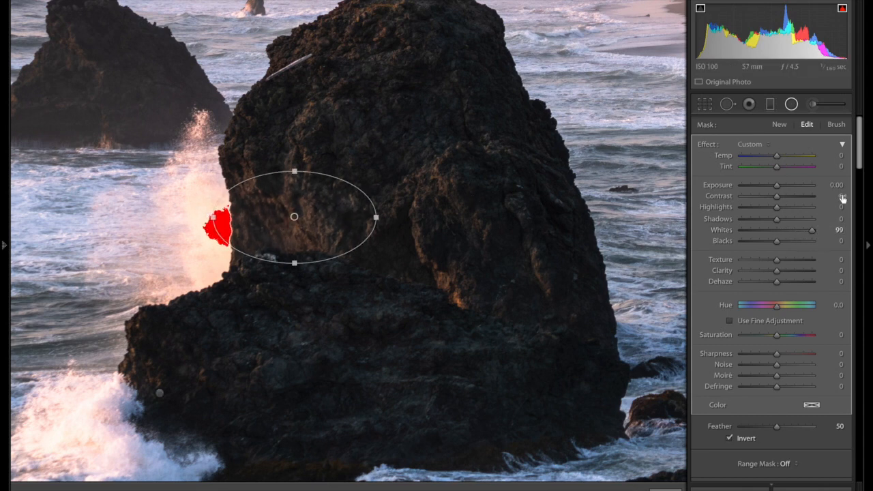
drag(781, 187, 782, 188)
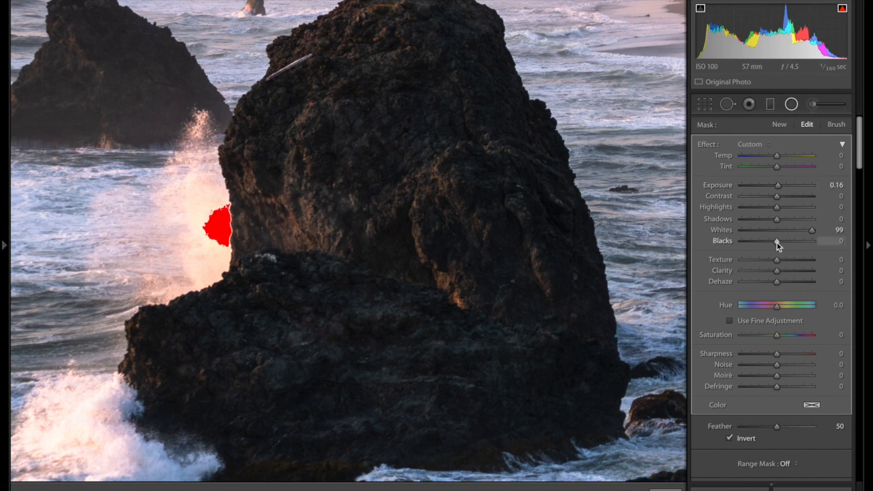
drag(777, 242, 776, 243)
click(836, 124)
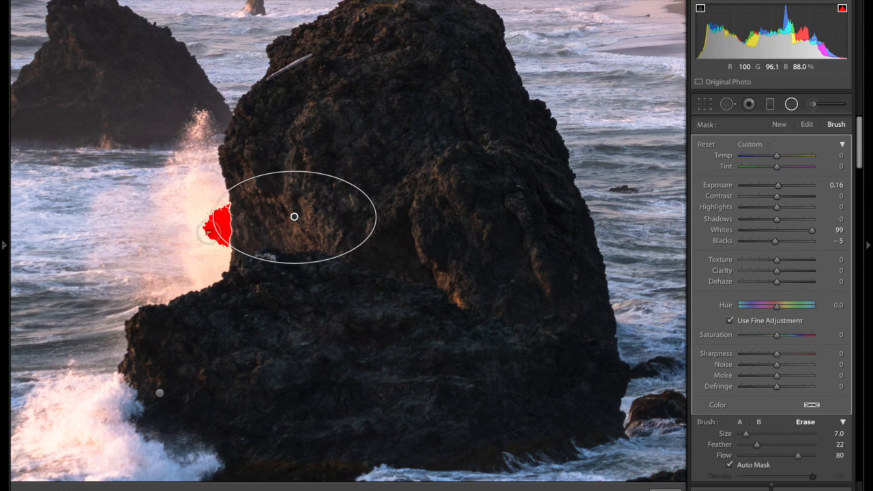
mouse_move(210, 195)
mouse_down()
mouse_move(217, 250)
mouse_move(225, 198)
mouse_move(221, 241)
mouse_move(215, 196)
mouse_move(229, 239)
mouse_move(178, 229)
mouse_up()
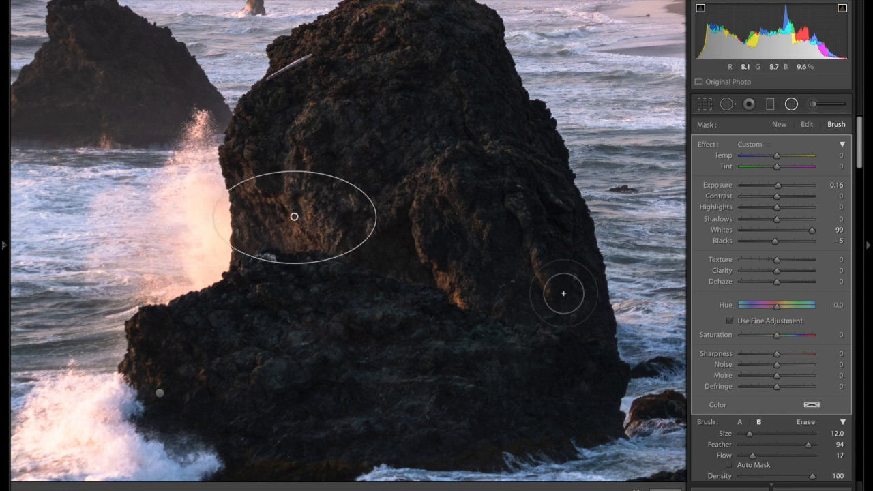
Brush highlights onto the large sea stack with Highlights 100, Whites 100, Exposure 0.84 and Temp 21, and finish the brush adjustment
click(813, 104)
scroll(452, 294, down, 5)
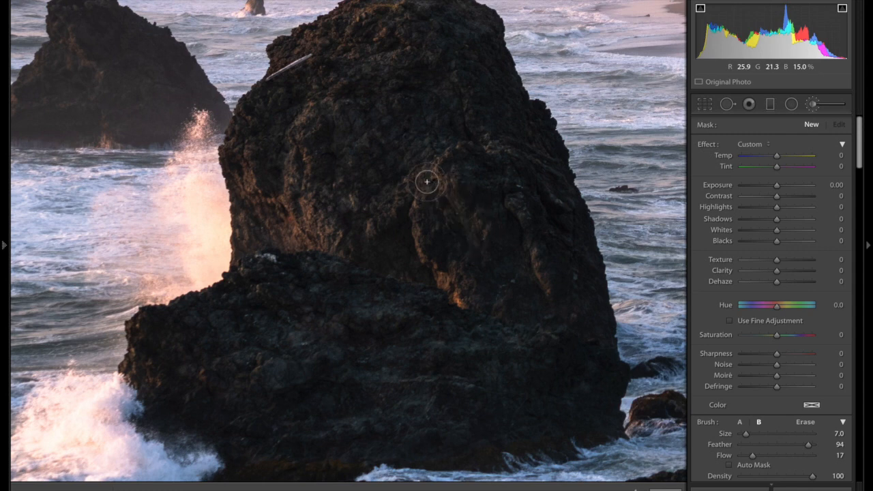
click(498, 182)
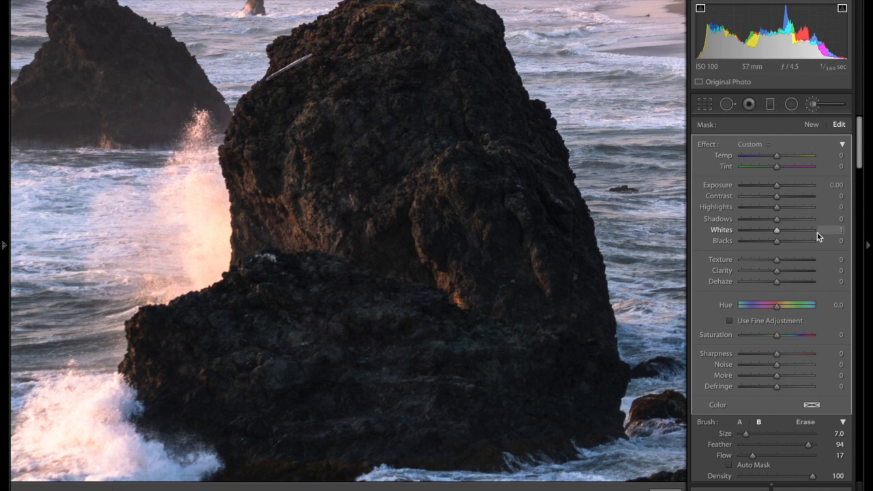
drag(775, 206, 849, 220)
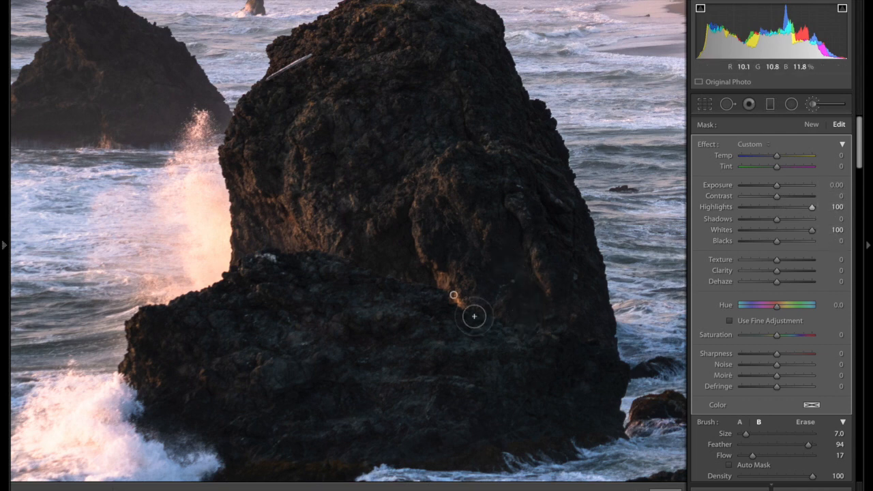
drag(779, 188, 782, 190)
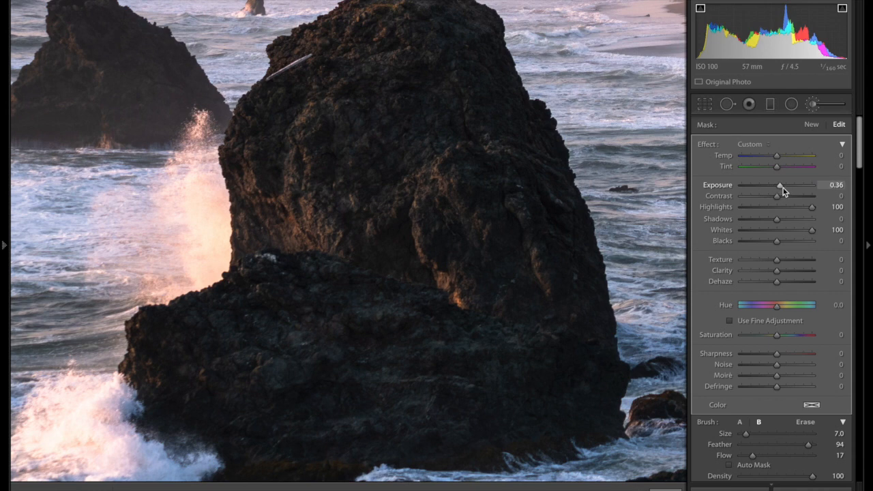
drag(788, 189, 787, 189)
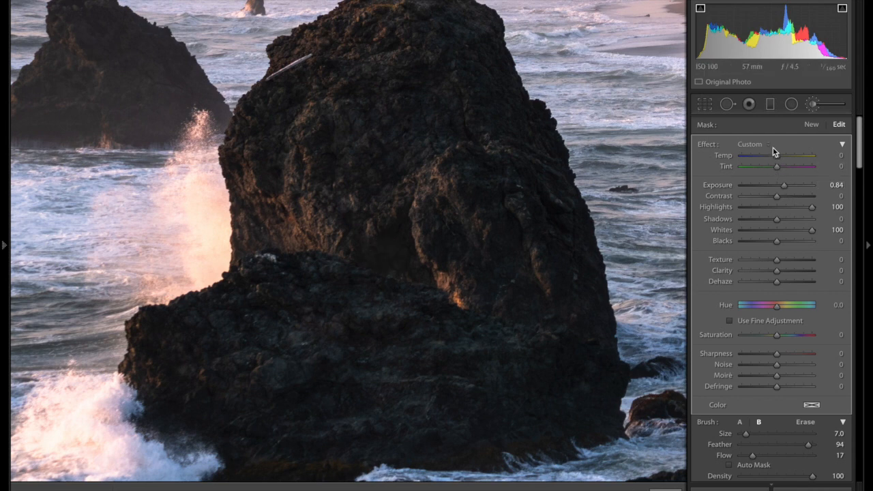
drag(775, 160, 781, 159)
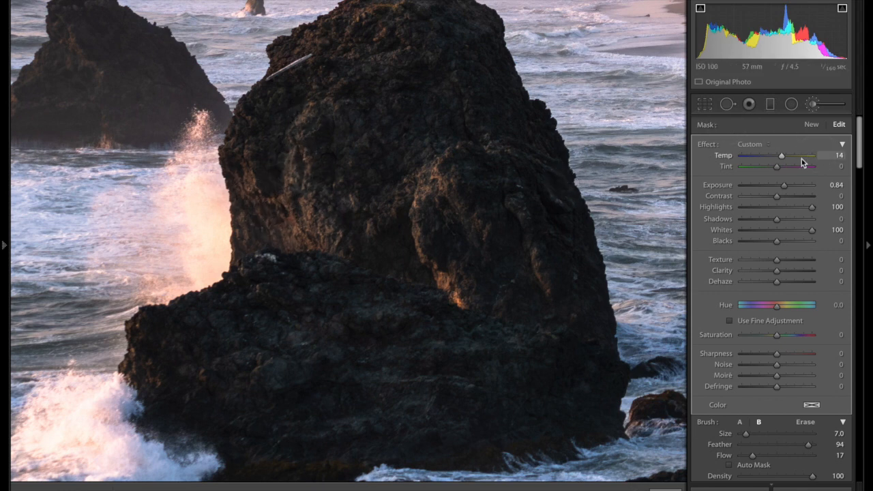
drag(782, 157, 786, 157)
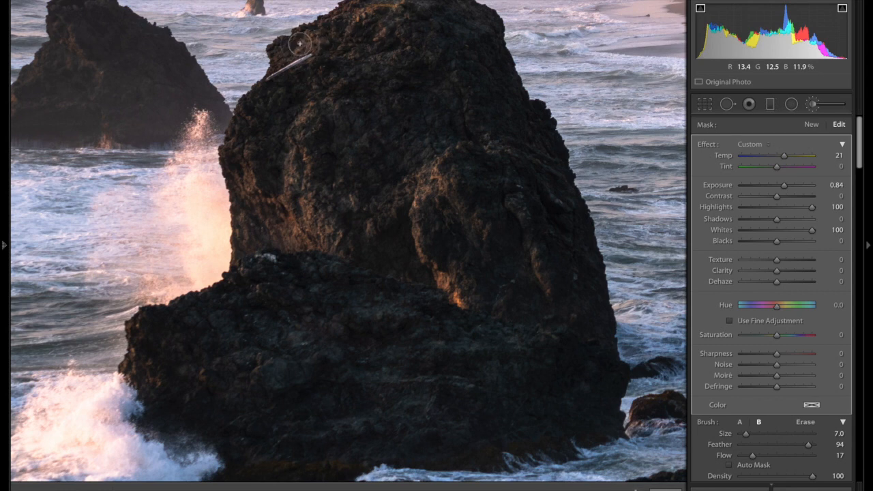
key(z)
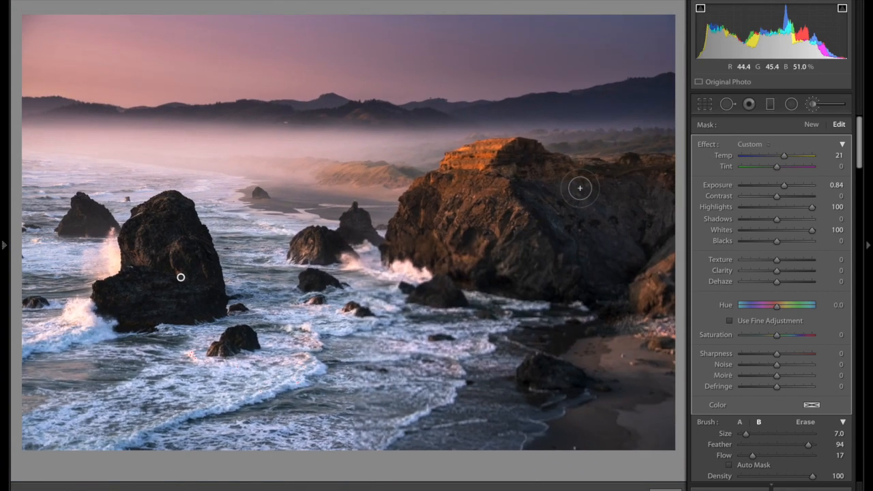
key(k)
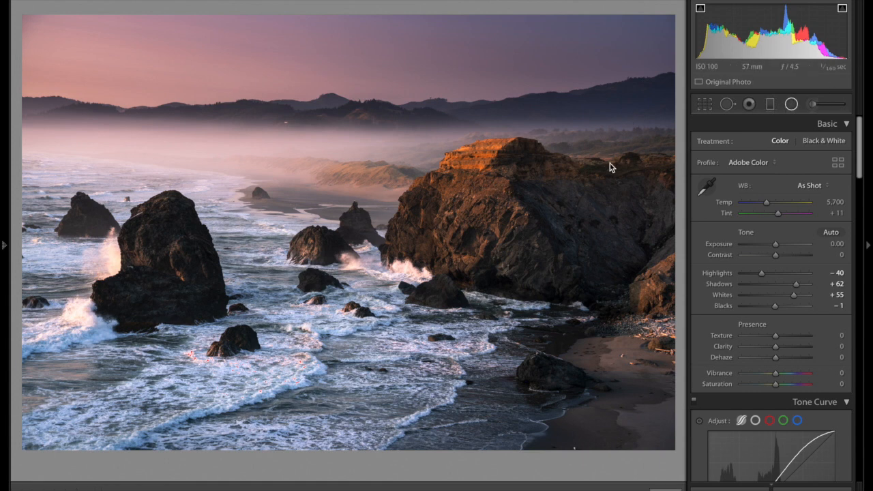
Set the Whites of the existing radial filter over the misty hills behind the cliff to 58
key(shift+m)
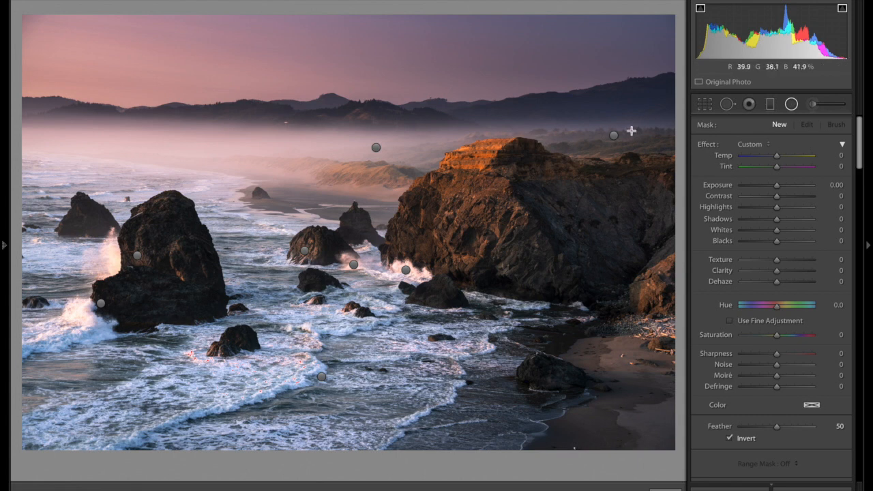
click(614, 135)
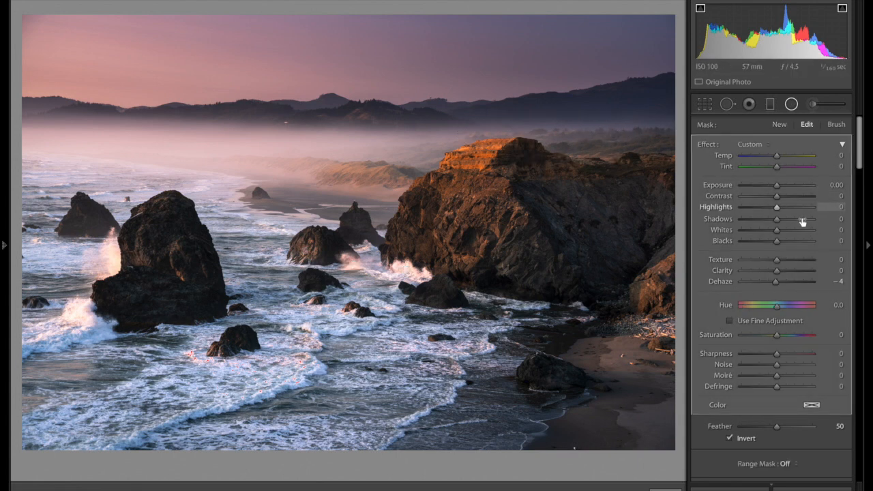
drag(791, 230, 798, 229)
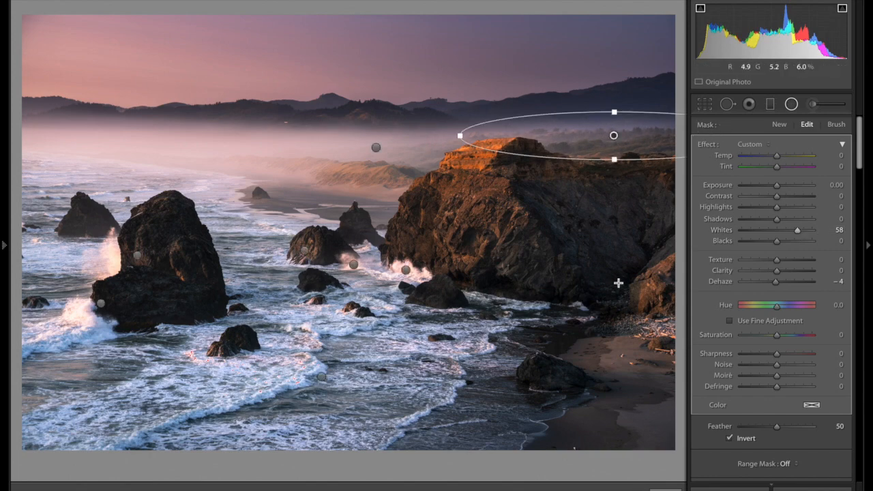
Erase the misty hills radial filter's mask over the sunlit top of the cliff and finish editing that filter
key(super+equal)
key(super+equal)
key(super+equal)
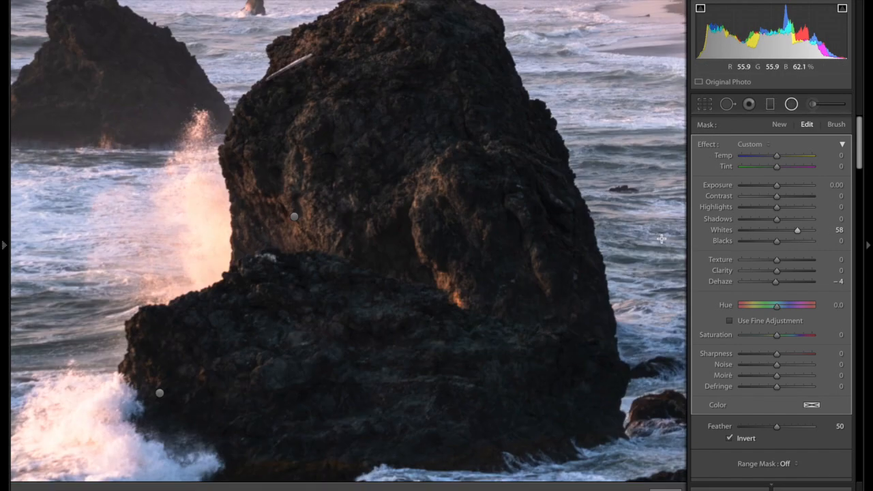
drag(578, 210, 0, 464)
key(super+equal)
key(super+equal)
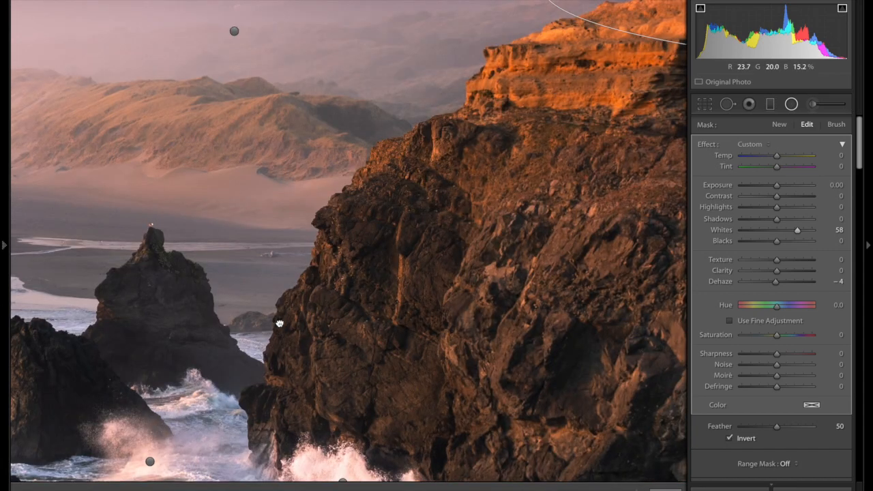
drag(166, 372, 253, 384)
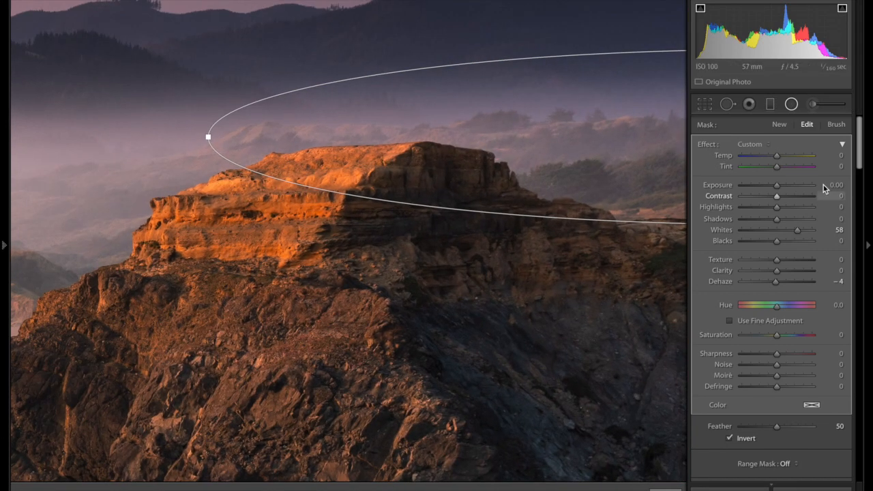
click(836, 124)
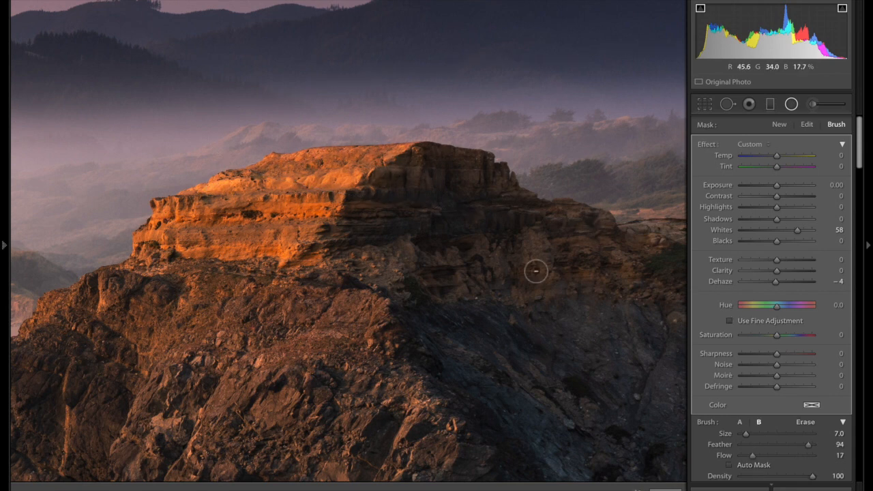
key(z)
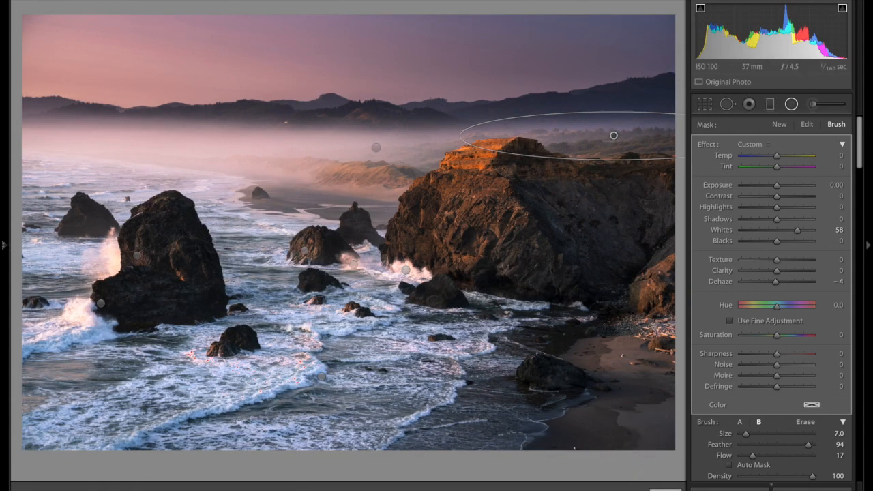
click(791, 104)
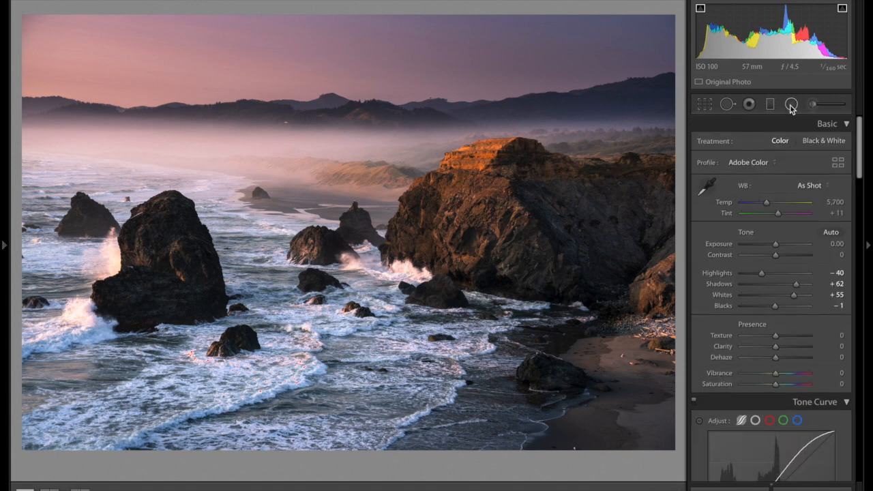
Draw a large radial filter around the sea stacks and waves with Invert off, and check its coverage with the mask overlay
click(790, 105)
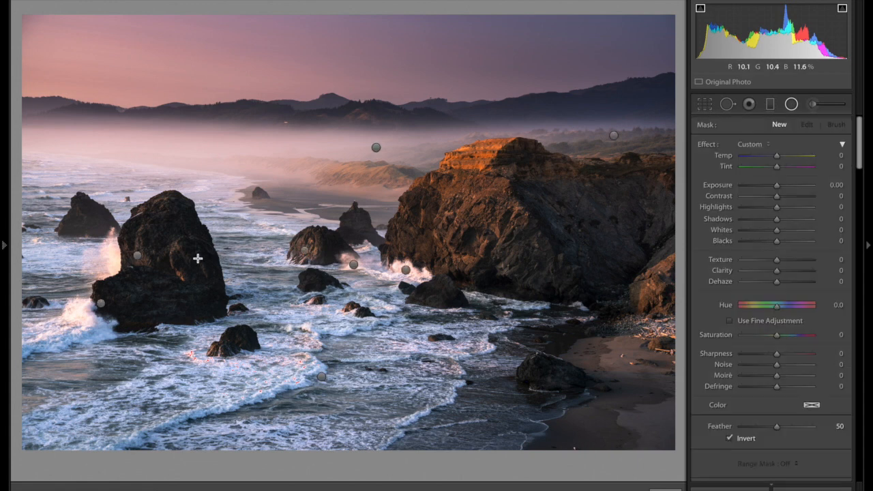
drag(63, 249, 748, 488)
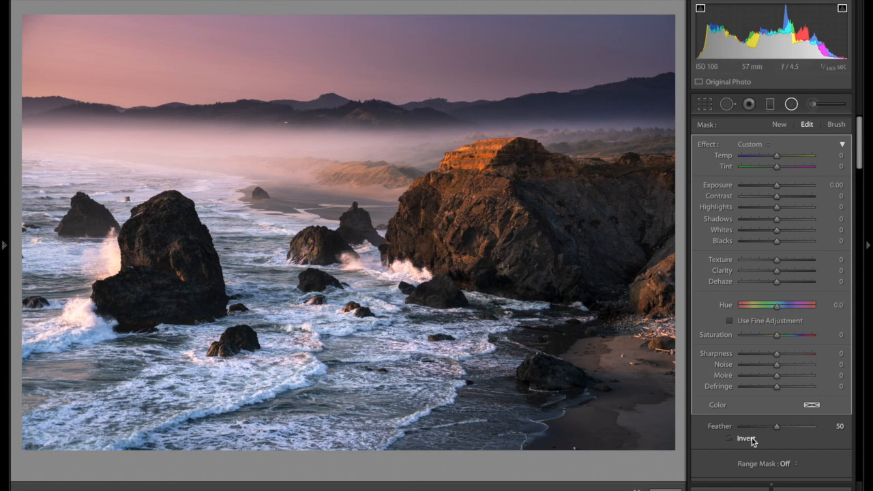
key(o)
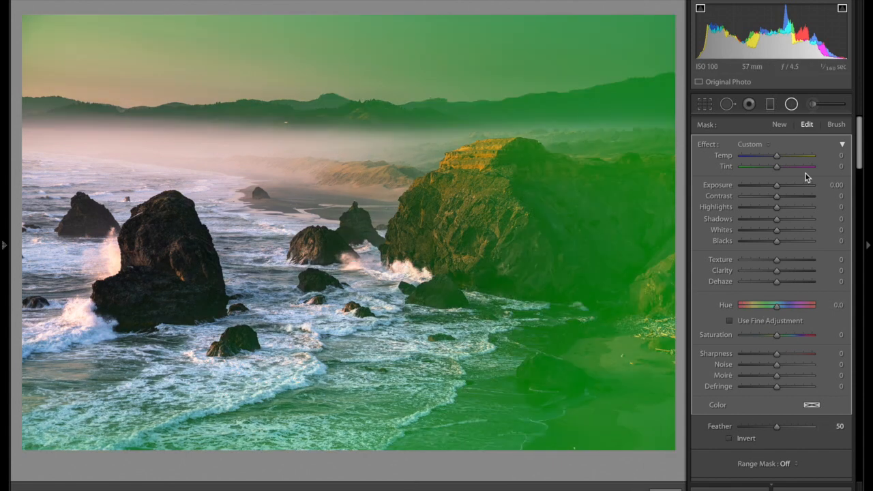
key(o)
Set the large radial filter's Exposure to -0.21 and Feather to 30, reposition it, and compare the photo with the original
drag(777, 189, 776, 186)
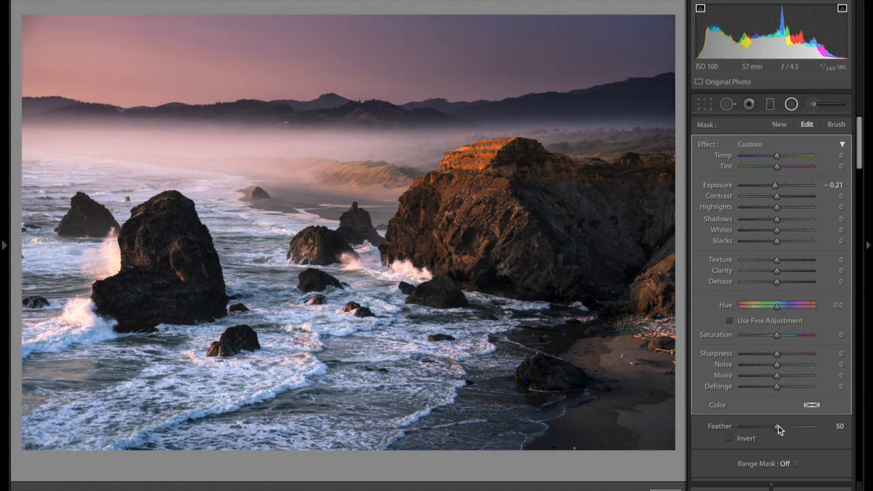
drag(779, 429, 762, 430)
drag(541, 209, 566, 202)
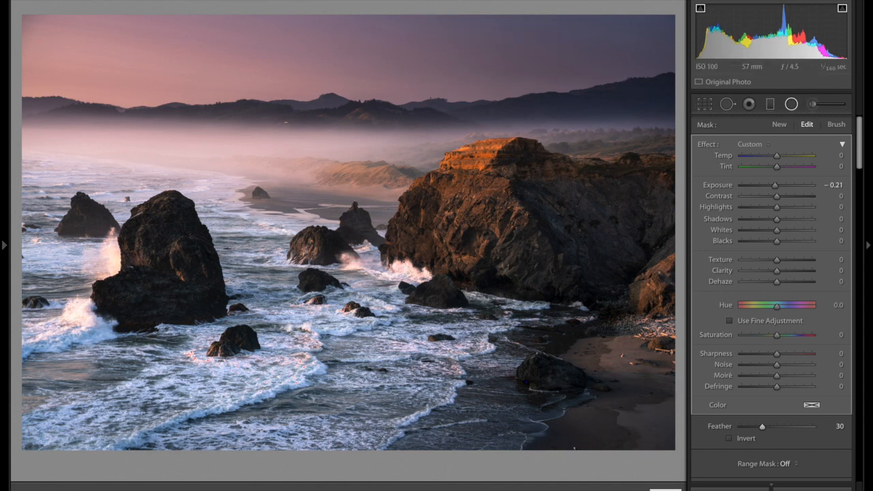
click(790, 103)
key(backslash)
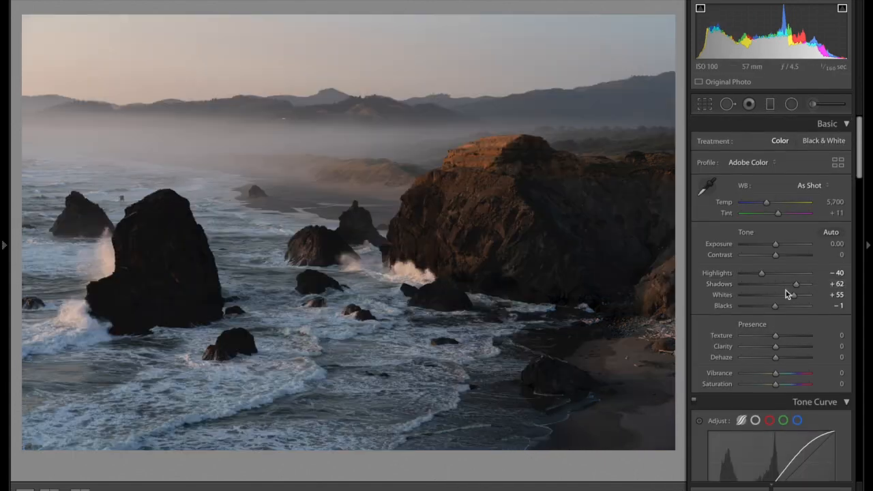
key(backslash)
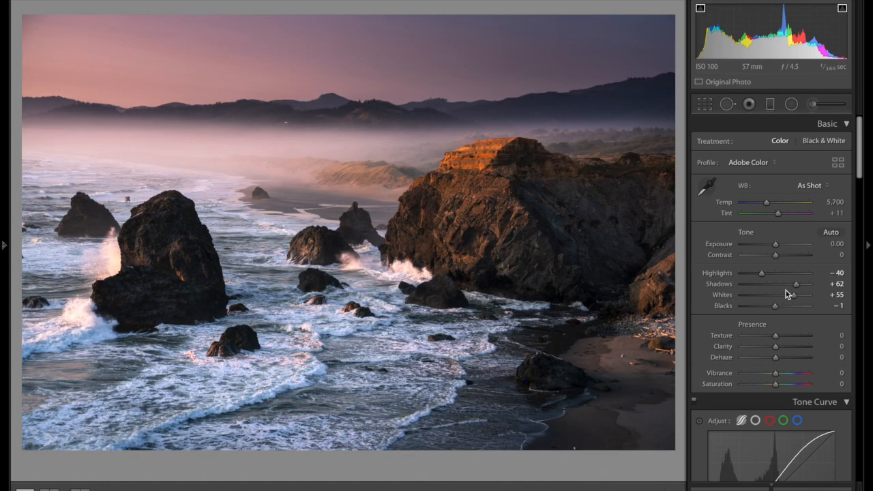
Brush the dark upper-left corner of the sky with Shadows at 99
click(812, 104)
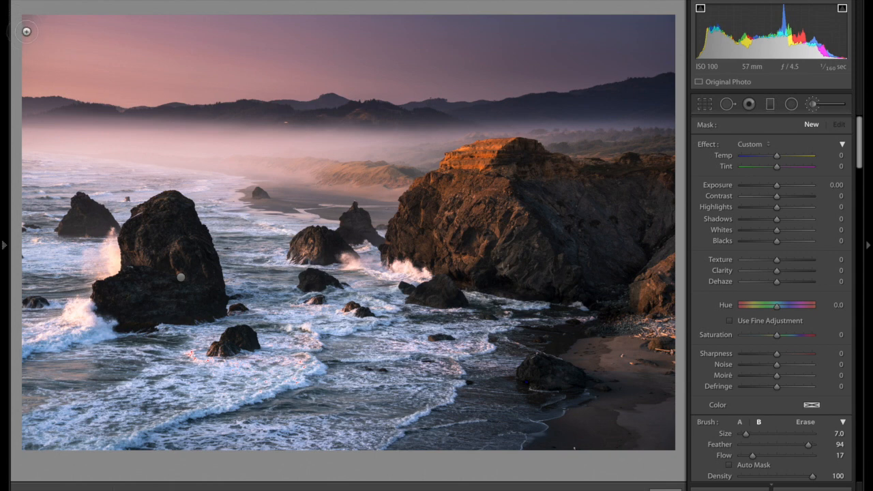
click(570, 72)
drag(779, 222, 815, 223)
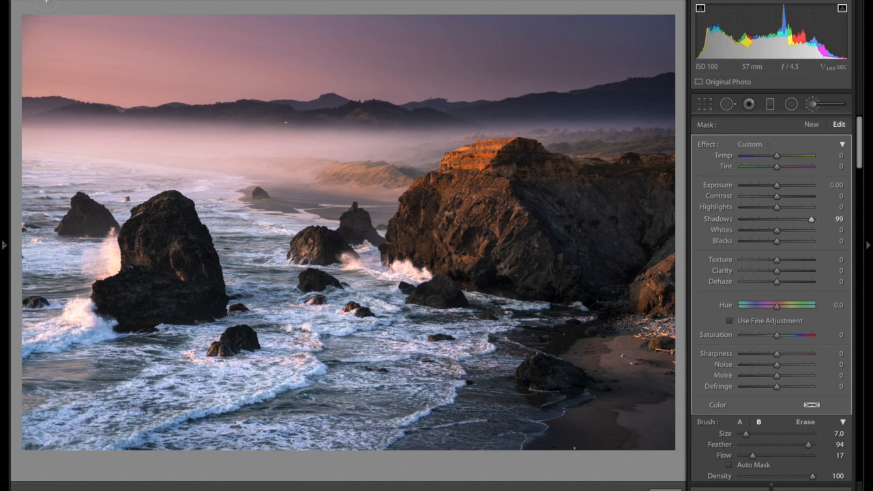
Add a small radial filter over the sky's upper-left corner with Shadows 100, close it, and inspect the corner up close
click(791, 103)
drag(21, 7, 55, 45)
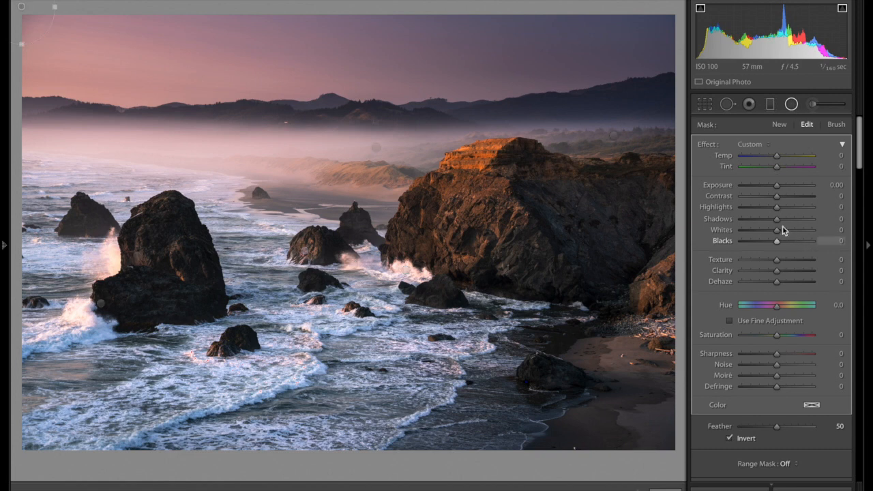
drag(782, 219, 816, 219)
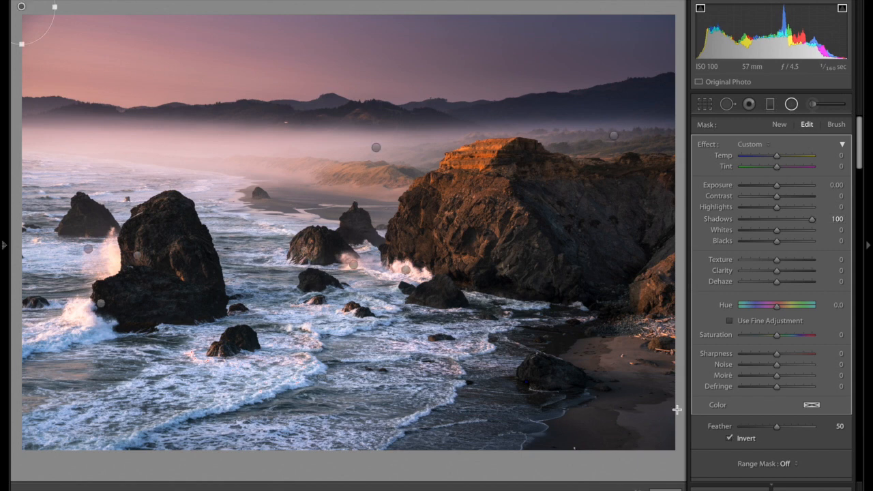
key(shift+m)
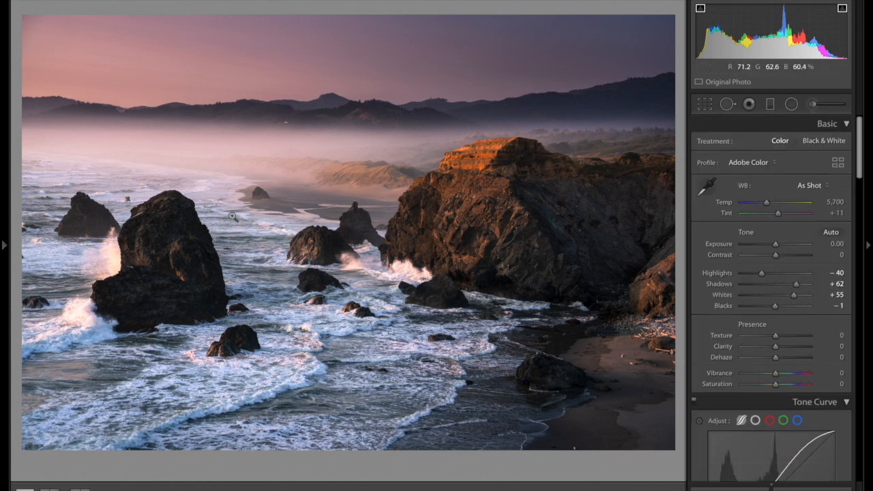
click(28, 26)
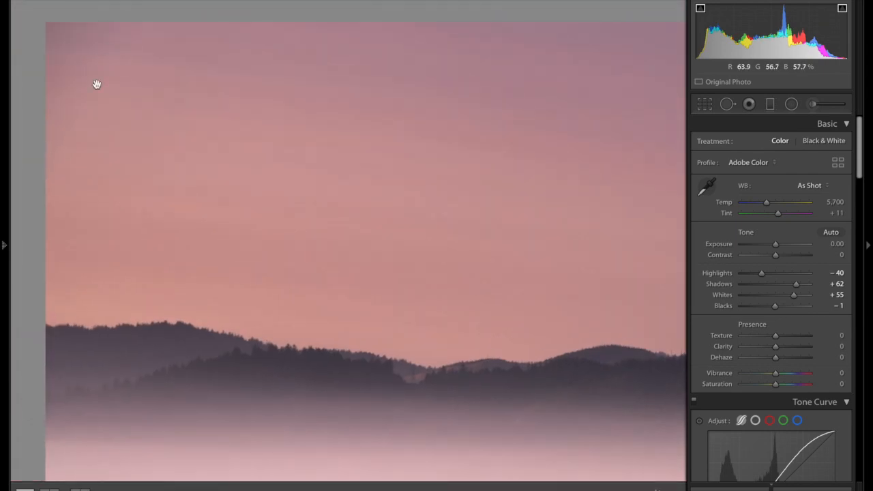
click(150, 91)
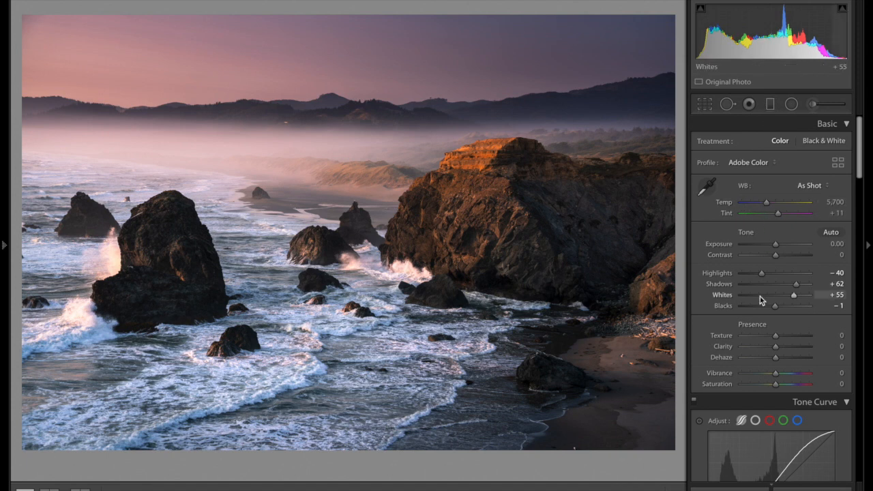
Try lowering the Blue saturation to -32 and -7, and return it to 0
scroll(759, 295, down, 5)
scroll(759, 296, down, 3)
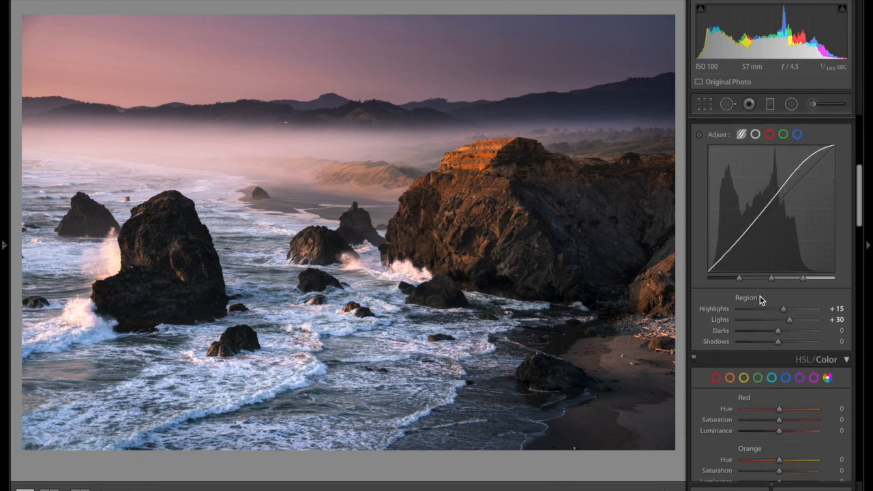
scroll(760, 298, down, 8)
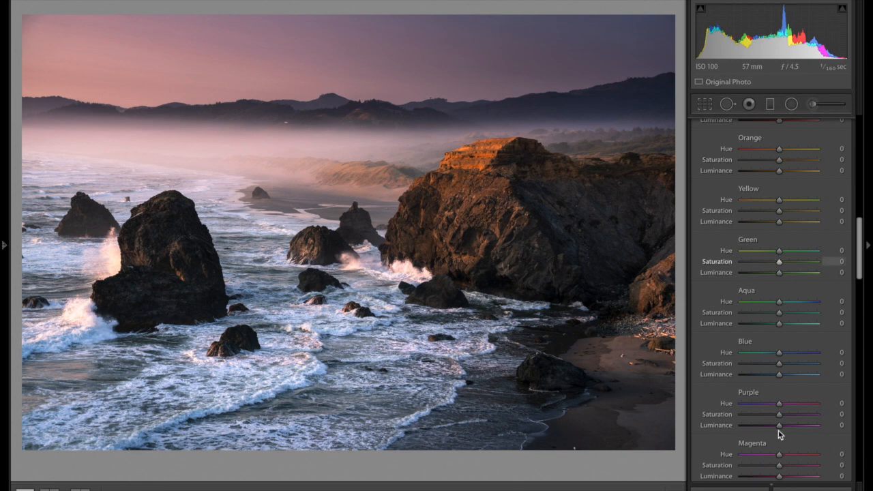
scroll(782, 352, up, 1)
scroll(782, 353, down, 2)
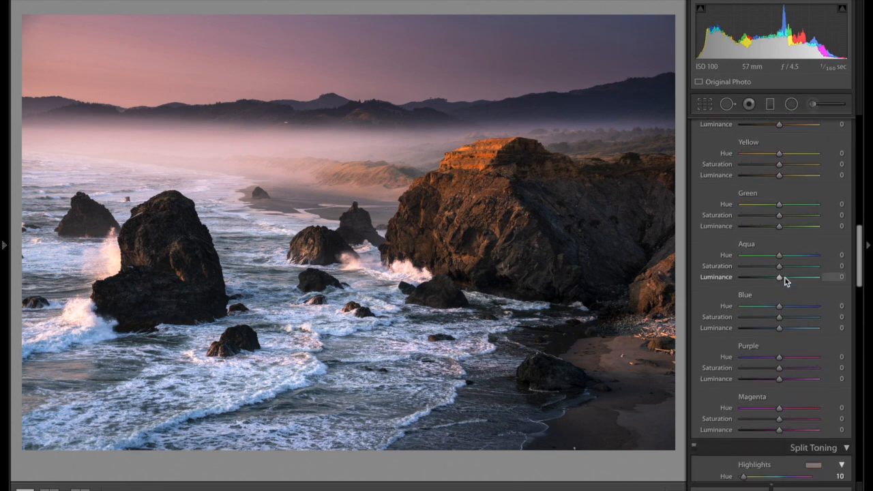
scroll(785, 277, up, 1)
scroll(784, 275, down, 2)
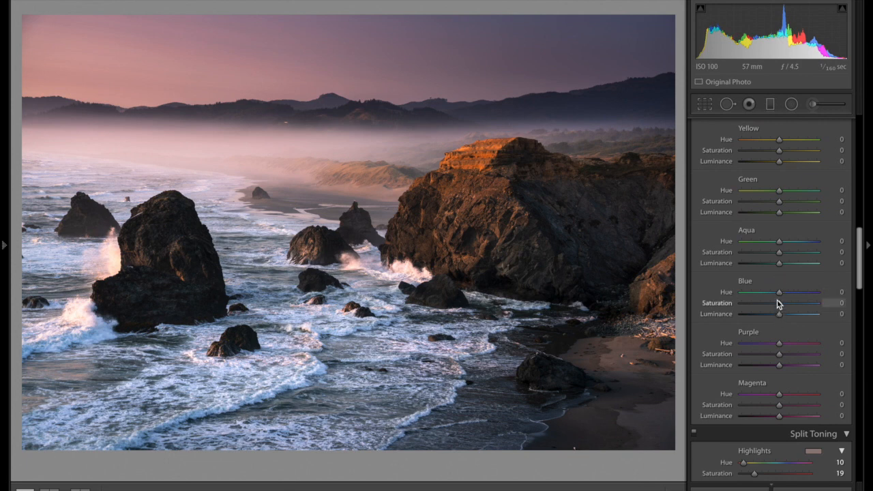
mouse_move(757, 313)
mouse_down()
mouse_move(807, 308)
mouse_move(753, 317)
mouse_move(766, 311)
mouse_up()
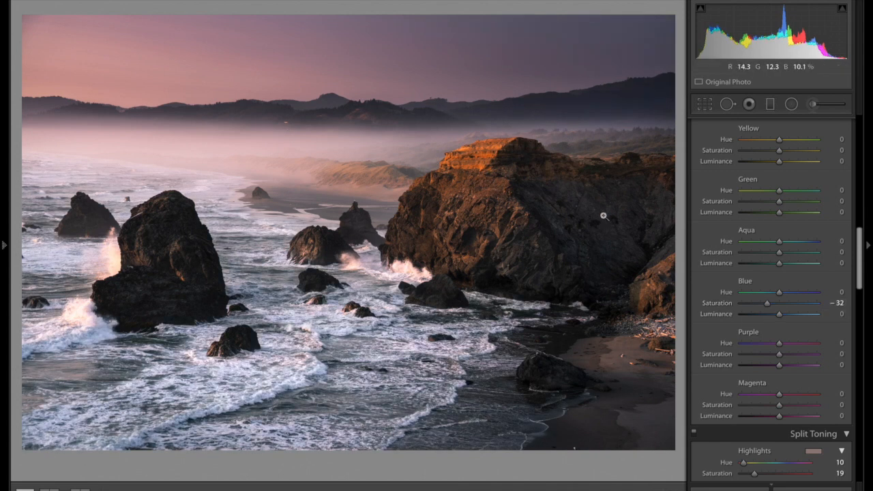
drag(760, 303, 777, 307)
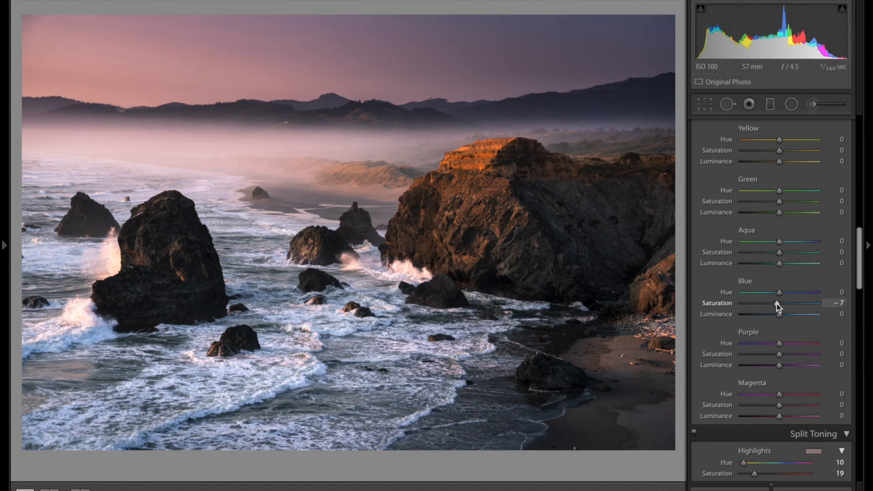
drag(778, 307, 780, 307)
Set the Orange luminance to +7 and review the remaining color and basic tone settings
scroll(771, 196, up, 3)
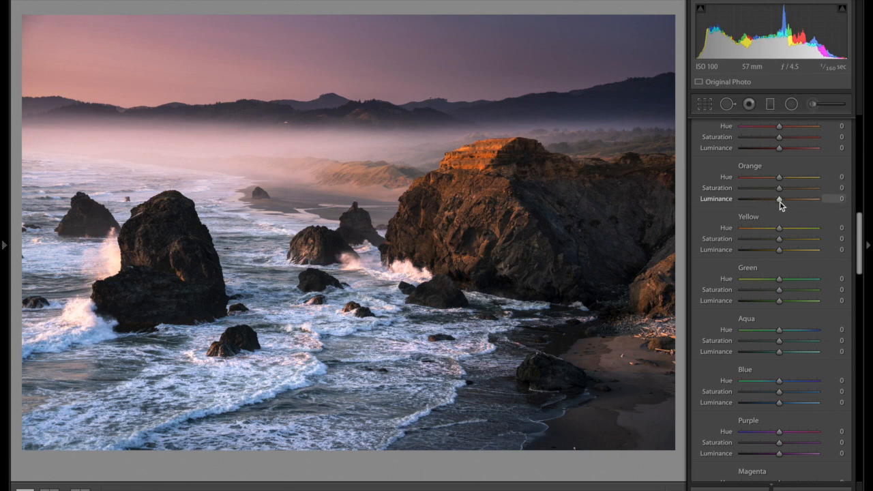
drag(780, 201, 782, 201)
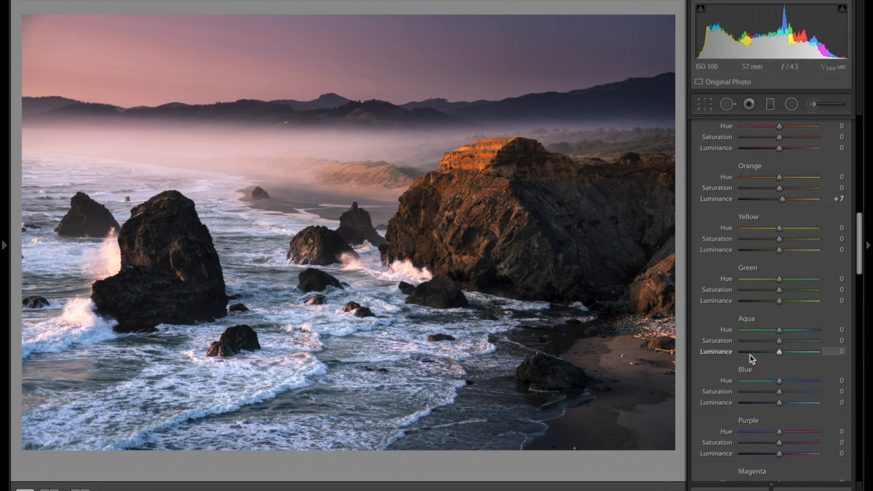
scroll(750, 354, down, 3)
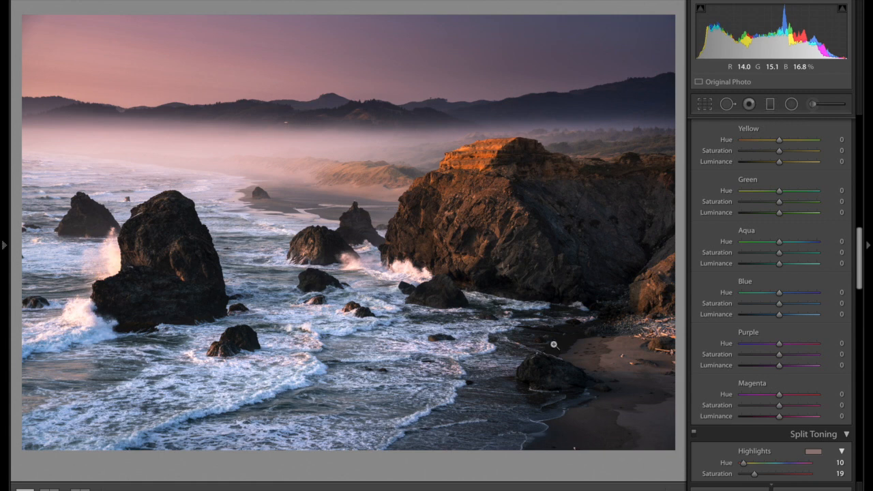
scroll(760, 225, up, 10)
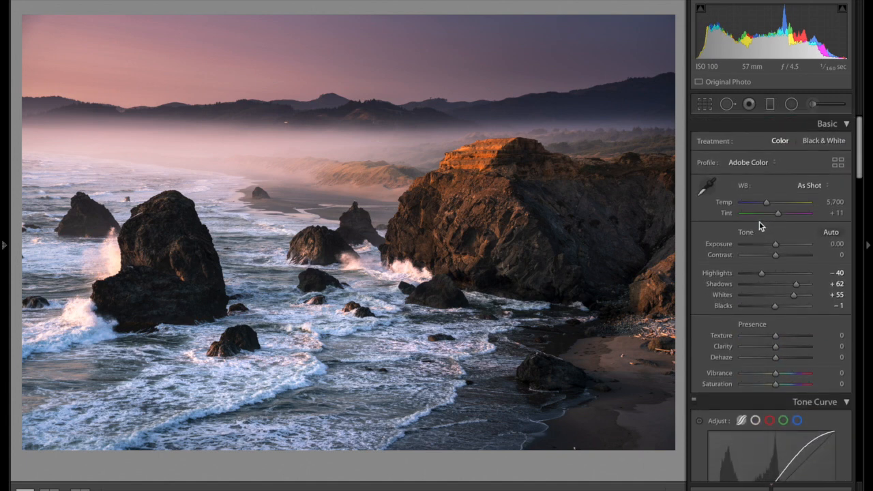